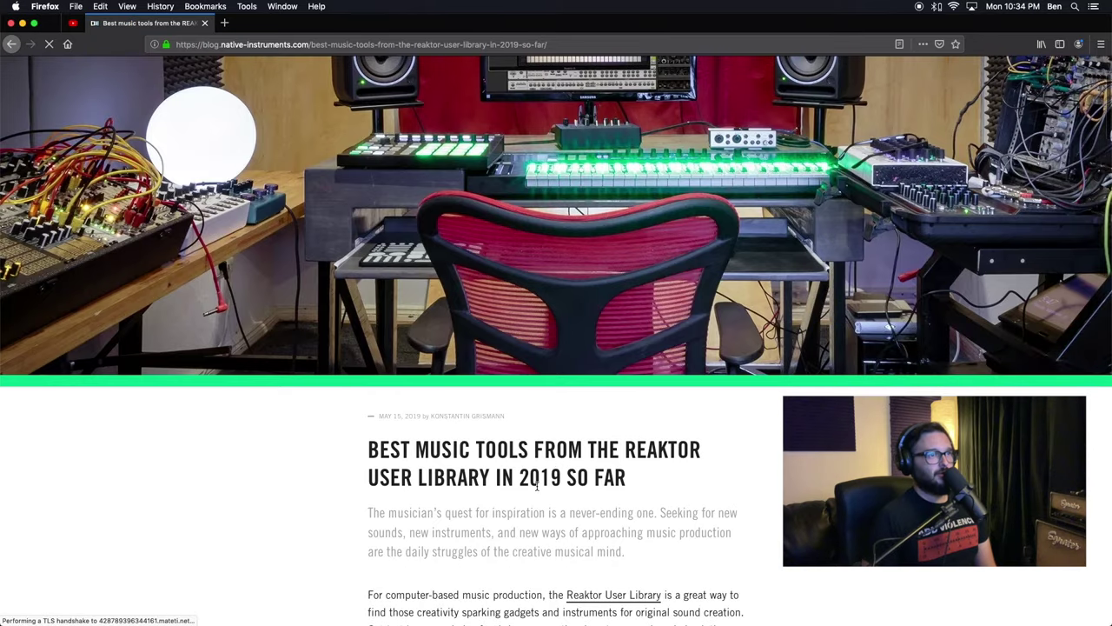
Find the MWave section in the Reaktor article and open its download page in a new browser tab.
{"action": "scroll", "coordinate": [537, 490], "scroll_direction": "down", "scroll_amount": 2}
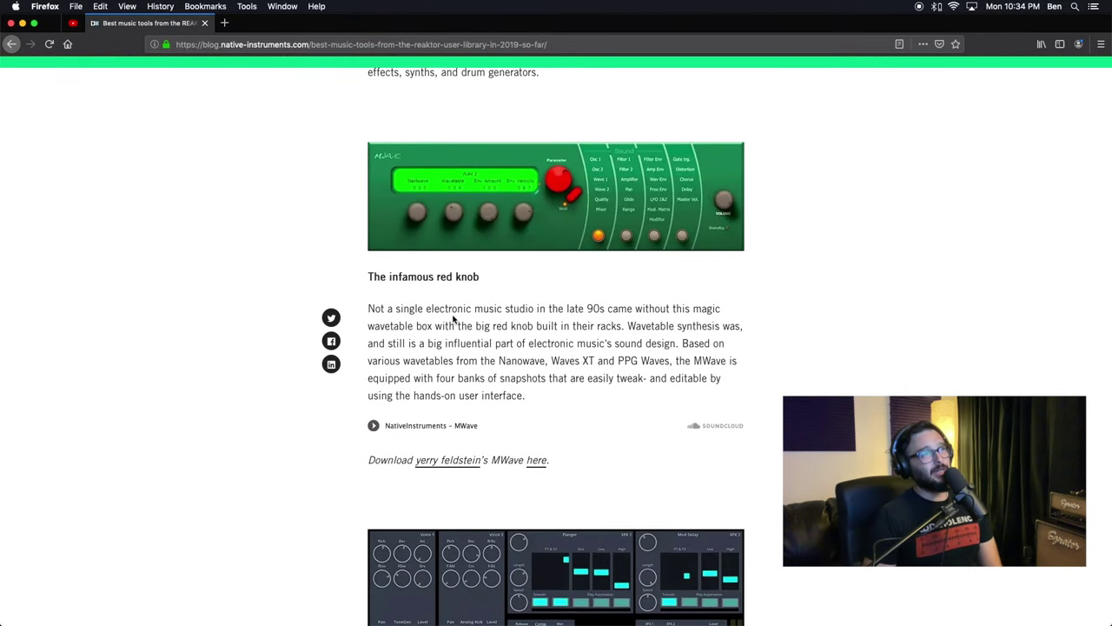
{"action": "scroll", "coordinate": [443, 339], "scroll_direction": "up", "scroll_amount": 4}
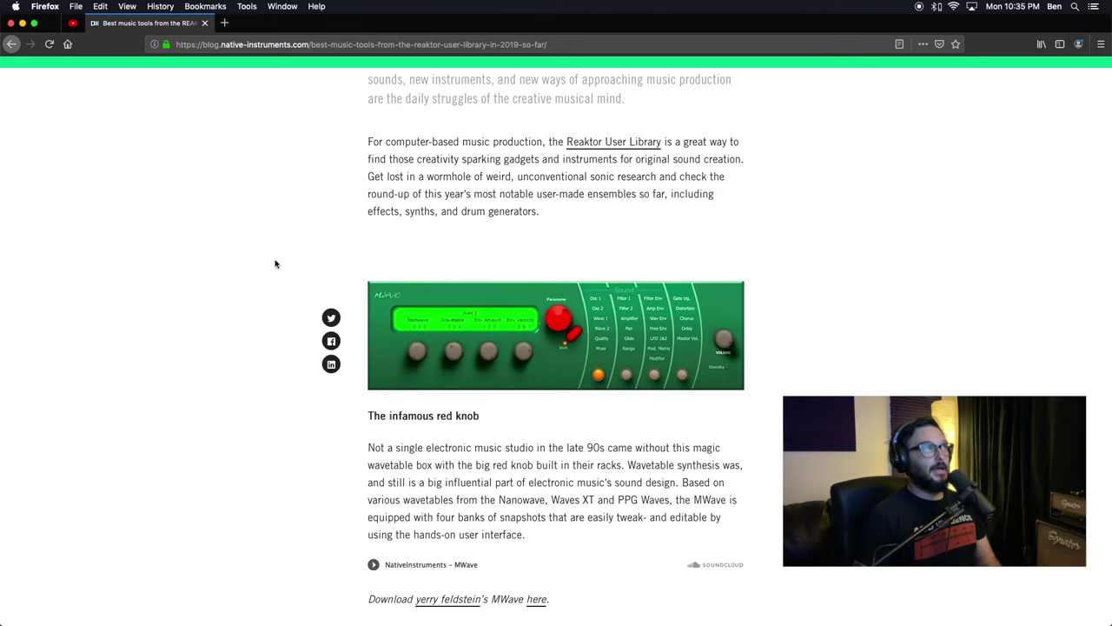
{"action": "scroll", "coordinate": [298, 400], "scroll_direction": "down", "scroll_amount": 5}
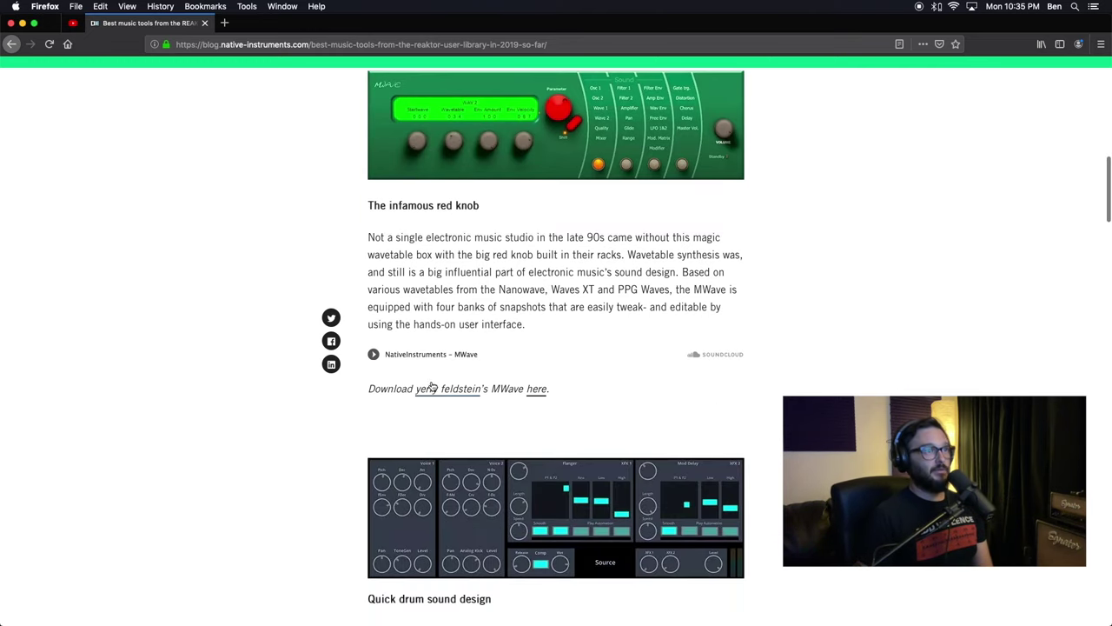
{"action": "scroll", "coordinate": [510, 293], "scroll_direction": "up", "scroll_amount": 2}
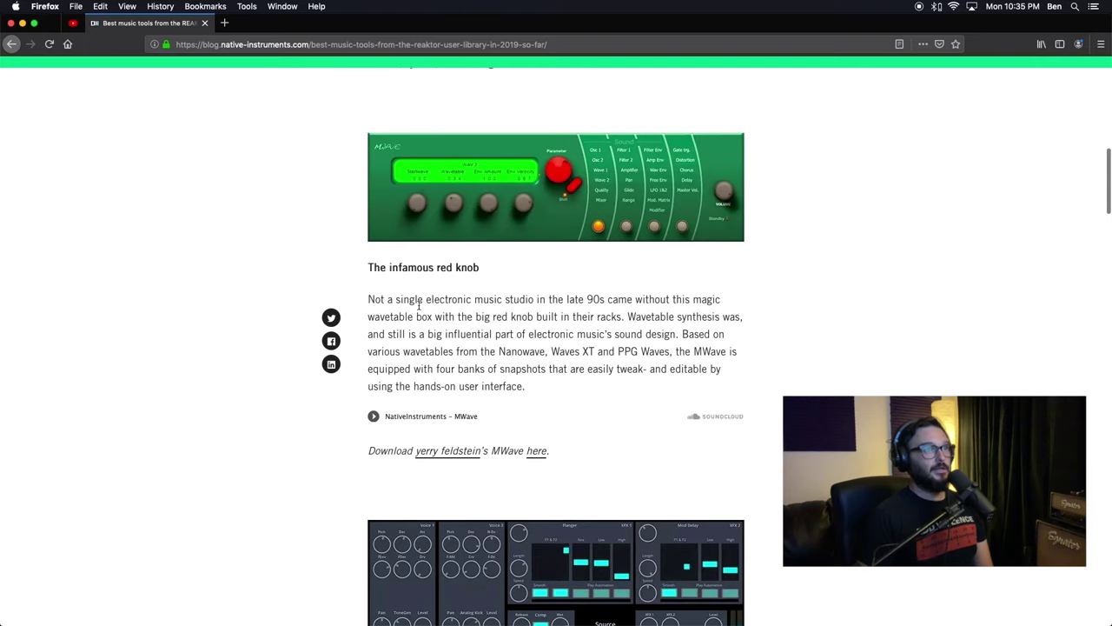
{"action": "left_click", "coordinate": [535, 451], "text": "super"}
{"action": "left_click", "coordinate": [293, 23]}
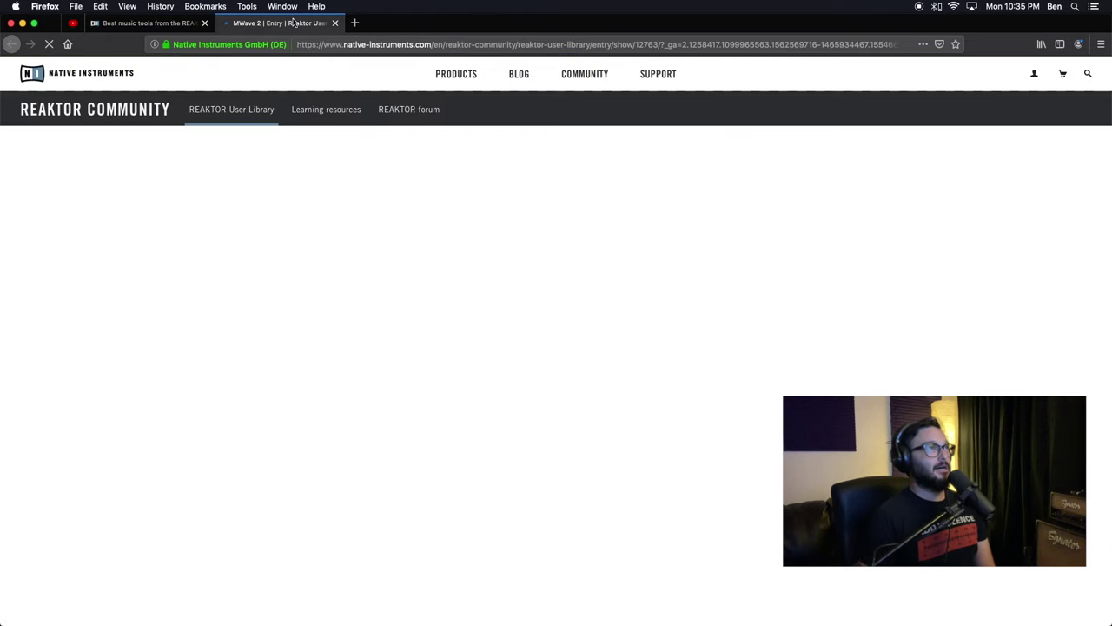
Examine the MWave 2 entry page, including its preview image, version details and description.
{"action": "scroll", "coordinate": [331, 249], "scroll_direction": "down", "scroll_amount": 2}
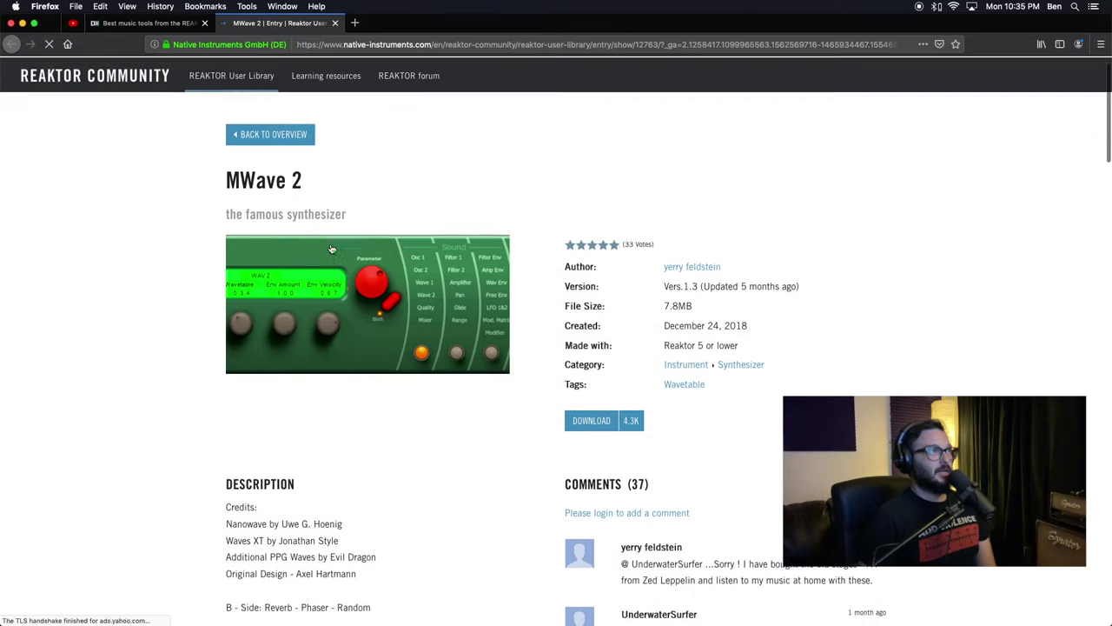
{"action": "scroll", "coordinate": [331, 249], "scroll_direction": "down", "scroll_amount": 2}
{"action": "left_click", "coordinate": [152, 22]}
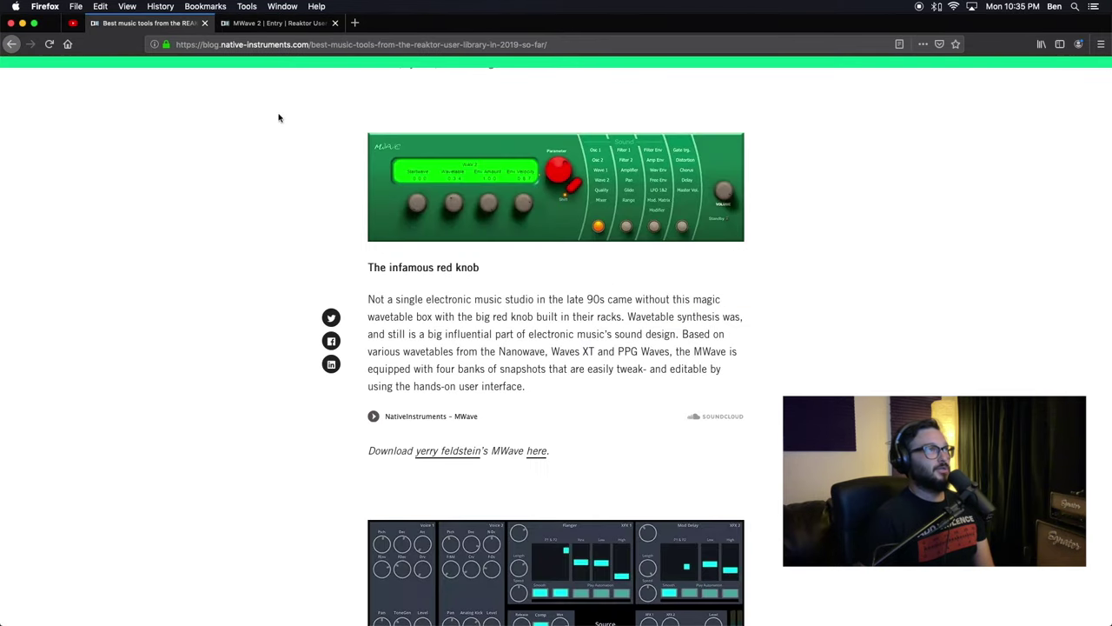
{"action": "left_click", "coordinate": [278, 23]}
{"action": "scroll", "coordinate": [298, 338], "scroll_direction": "up", "scroll_amount": 2}
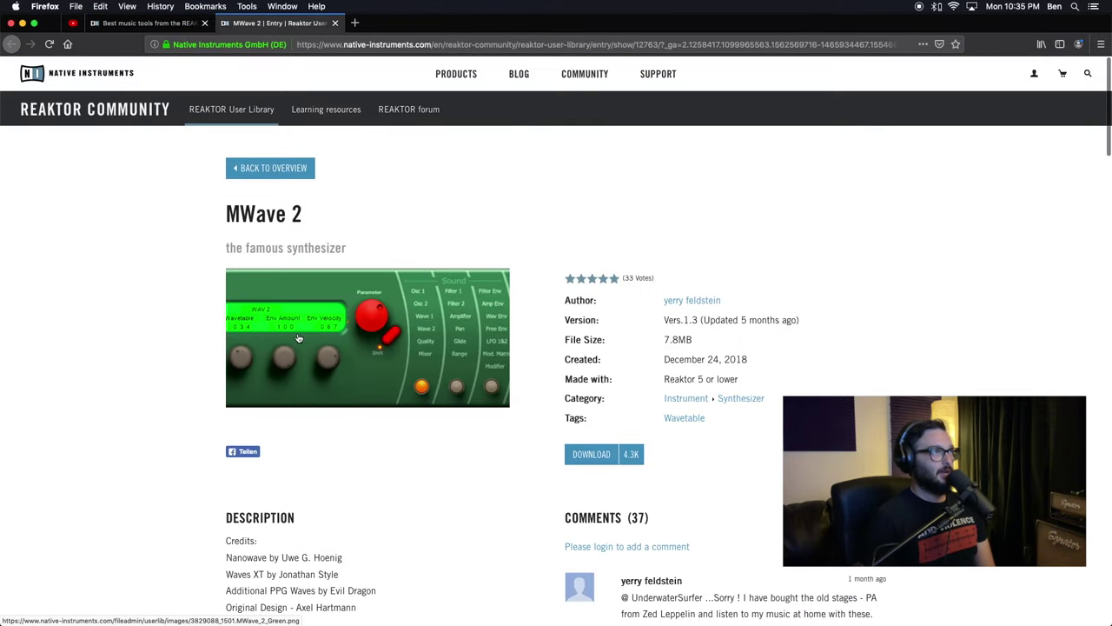
{"action": "scroll", "coordinate": [300, 356], "scroll_direction": "down", "scroll_amount": 5}
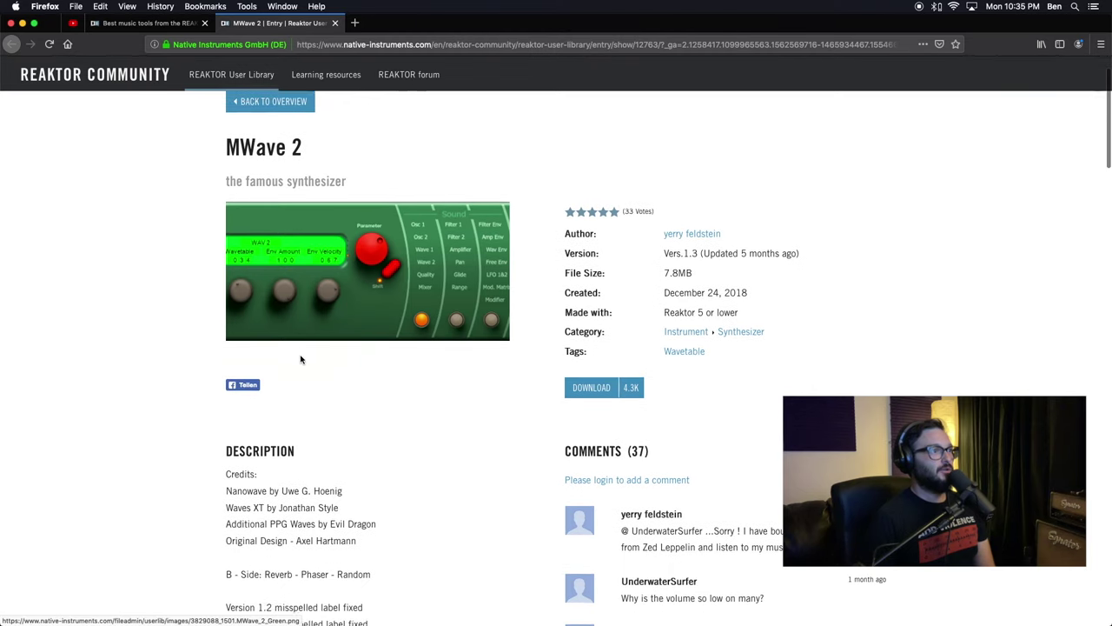
{"action": "scroll", "coordinate": [300, 356], "scroll_direction": "up", "scroll_amount": 5}
{"action": "scroll", "coordinate": [230, 408], "scroll_direction": "down", "scroll_amount": 1}
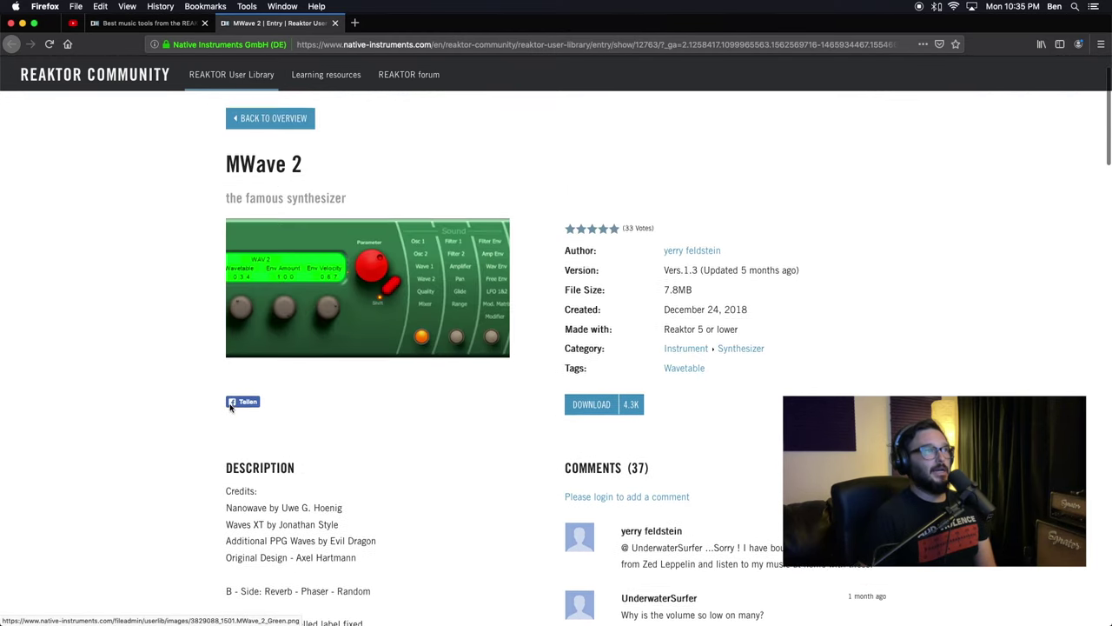
Return to Pro Tools, dismiss the browser windows and choose Play on the REAKTOR 6 start screen.
{"action": "left_click", "coordinate": [22, 24]}
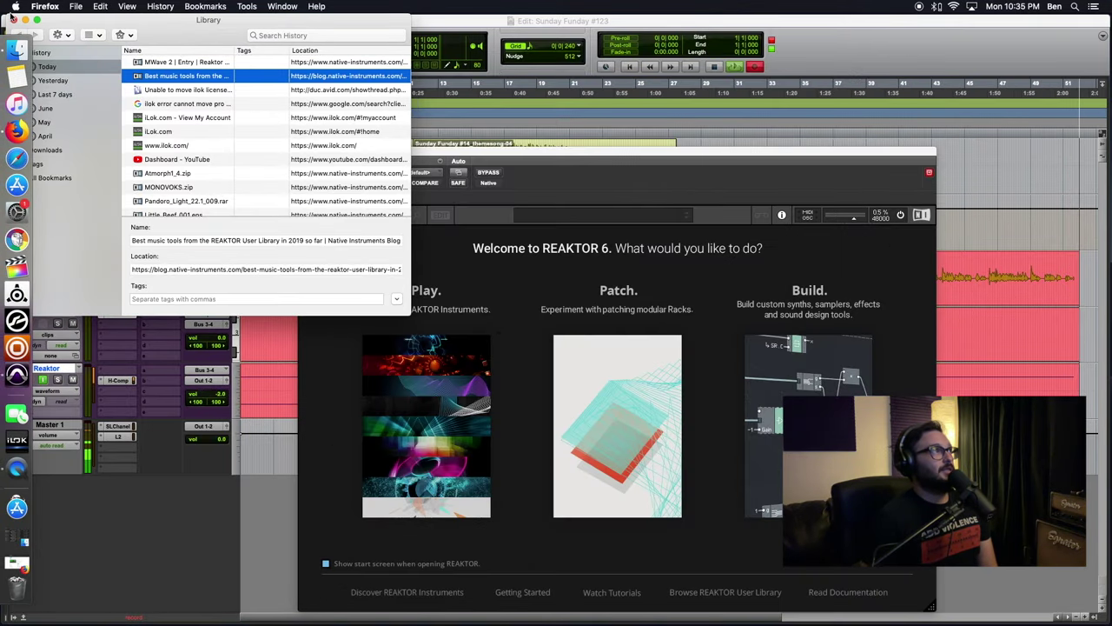
{"action": "left_click", "coordinate": [13, 18]}
{"action": "left_click", "coordinate": [444, 410]}
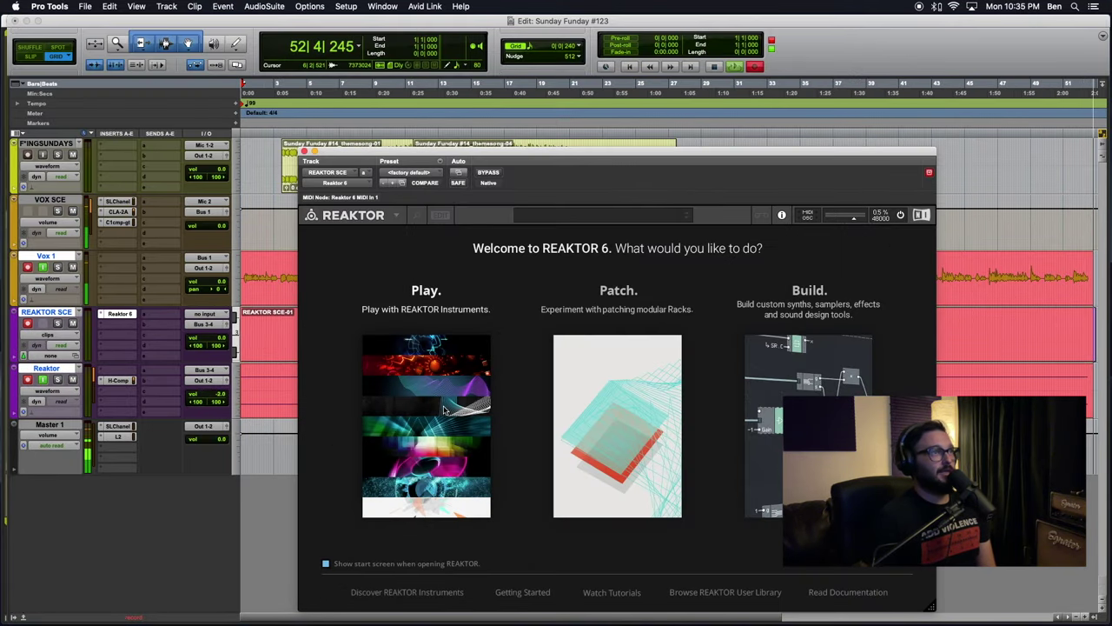
{"action": "left_click", "coordinate": [395, 215]}
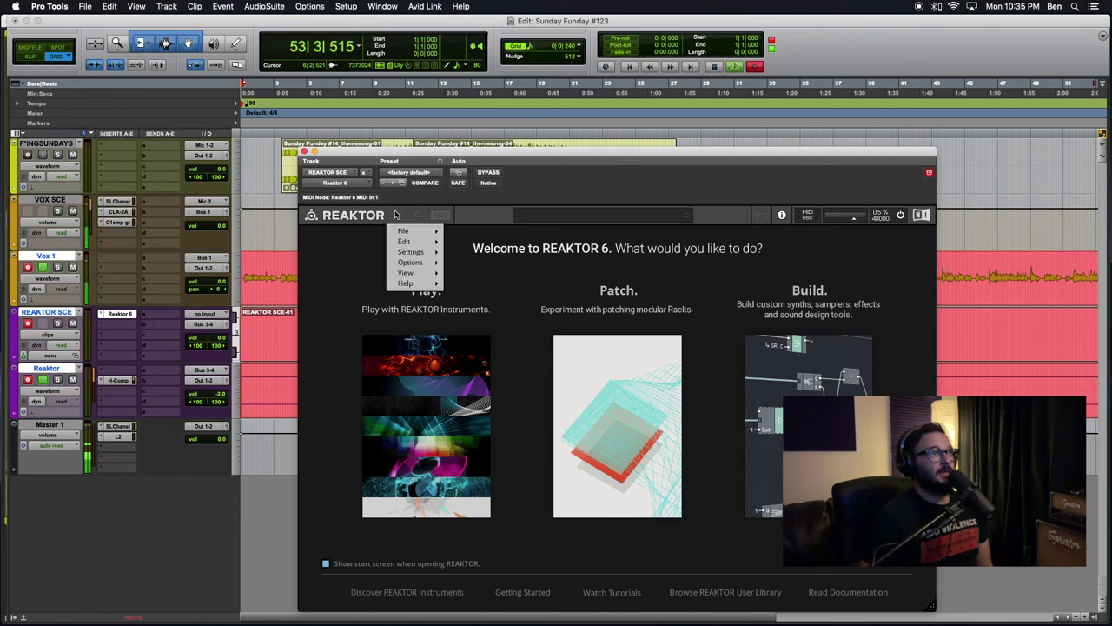
{"action": "left_click", "coordinate": [425, 402]}
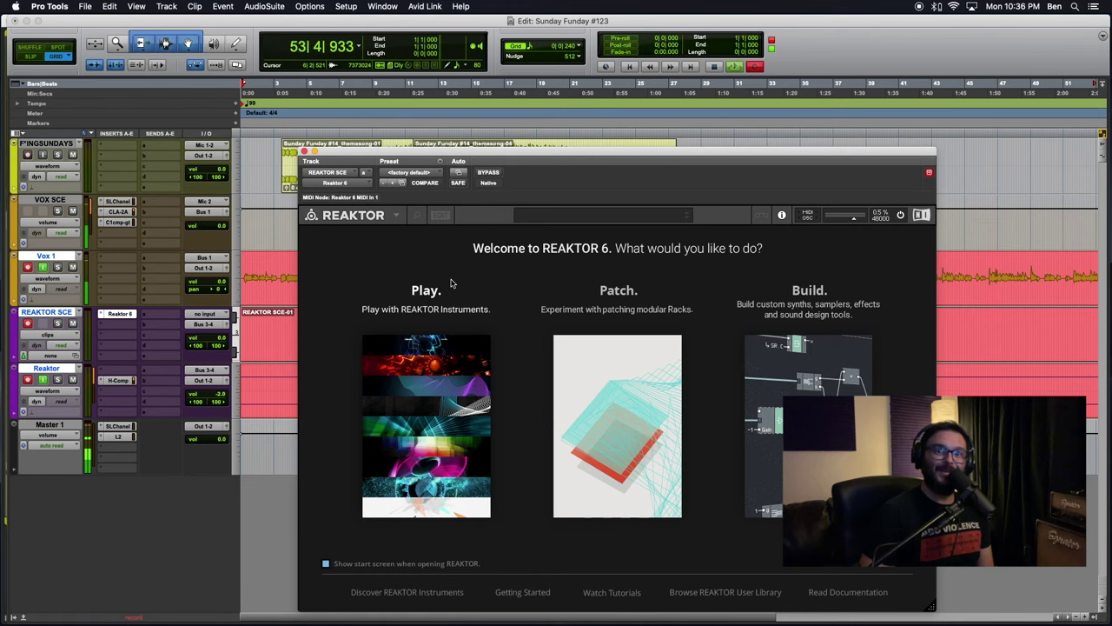
{"action": "left_click", "coordinate": [438, 363]}
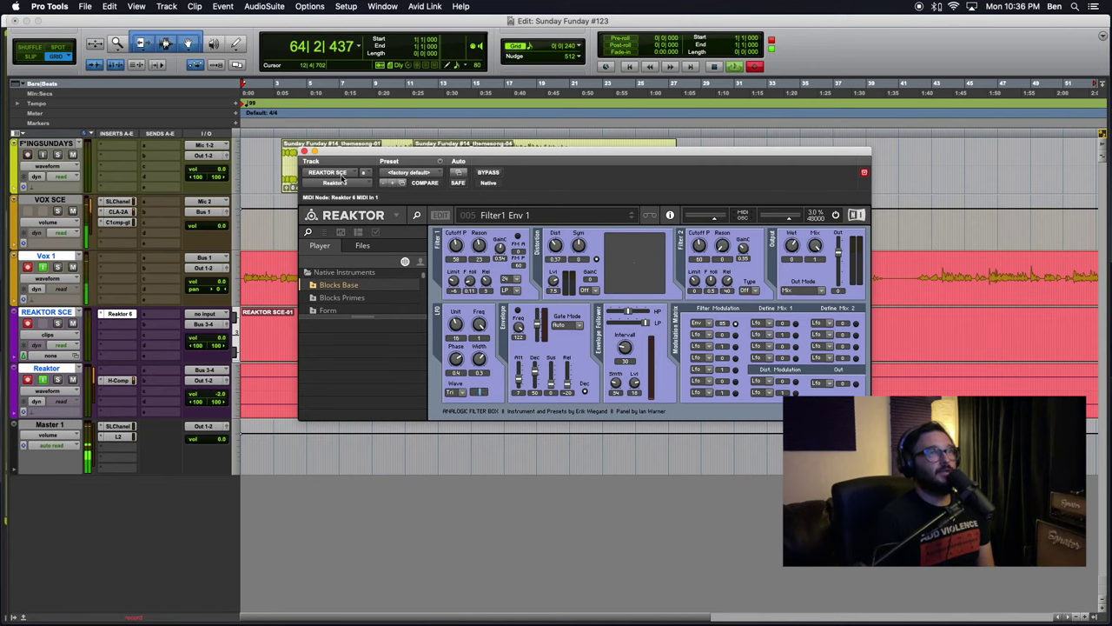
Enlarge Reaktor's folder list, enable Edit mode and show the user content of the library.
{"action": "left_click_drag", "start_coordinate": [363, 317], "coordinate": [362, 357]}
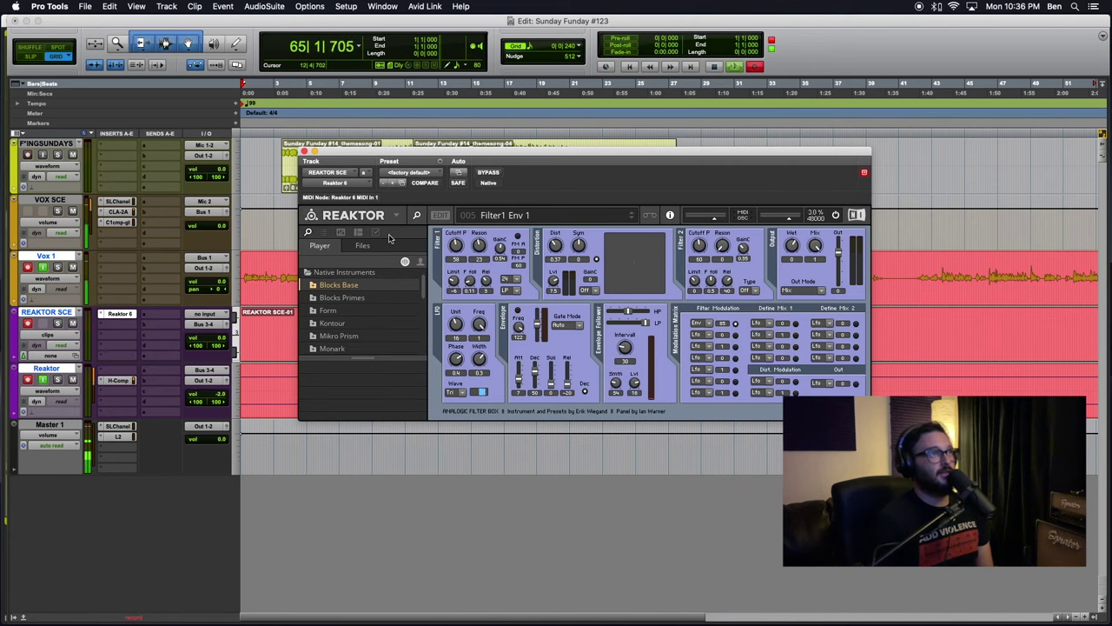
{"action": "left_click", "coordinate": [441, 215]}
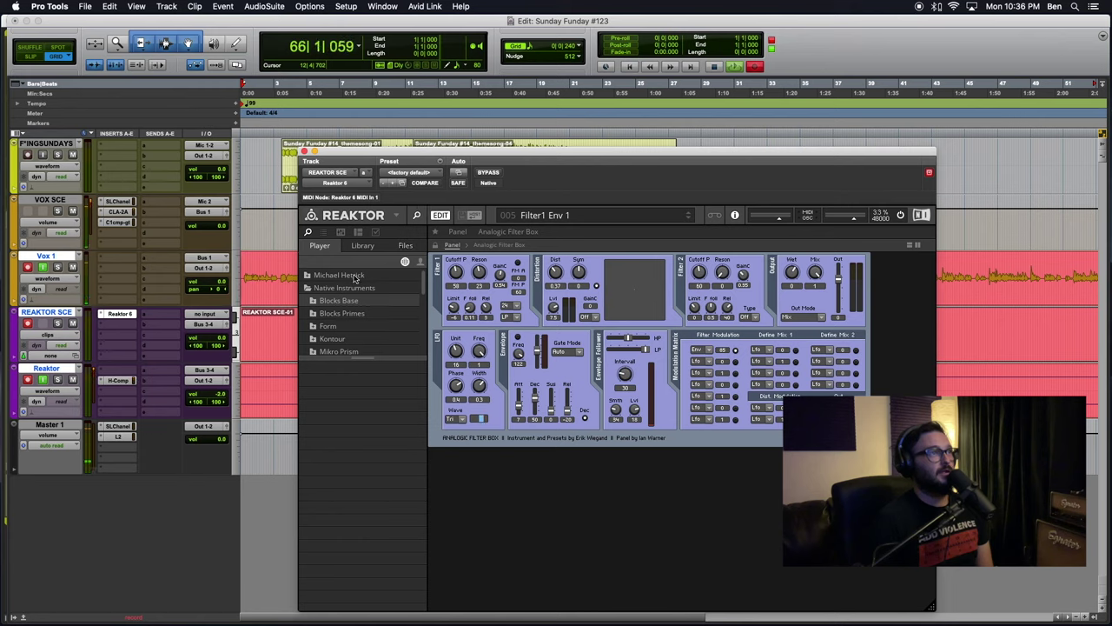
{"action": "left_click", "coordinate": [363, 247]}
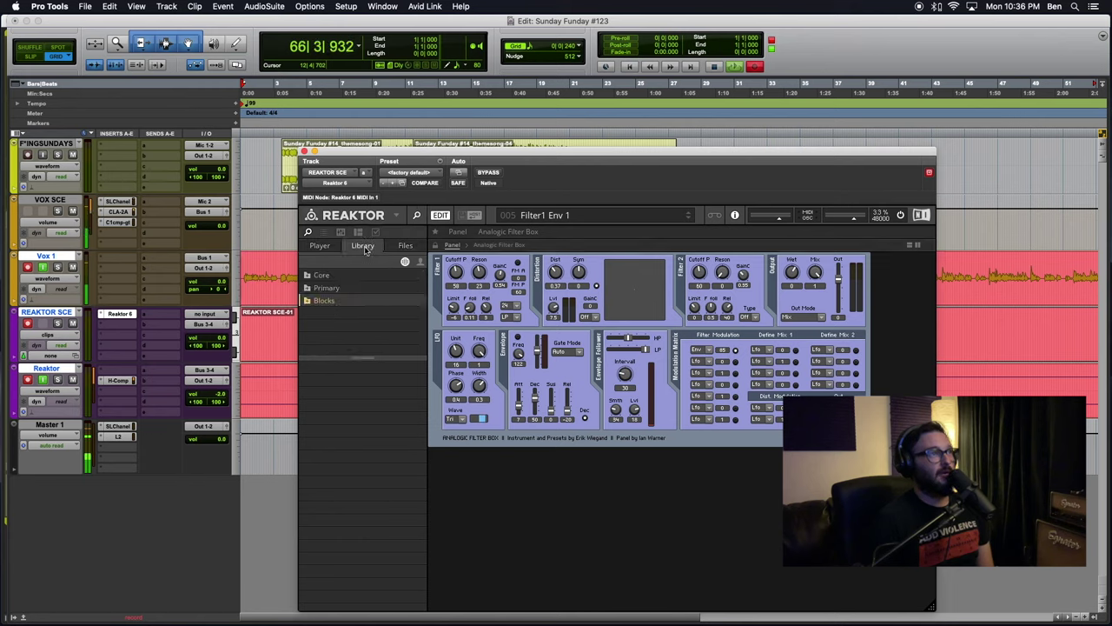
{"action": "left_click", "coordinate": [419, 261]}
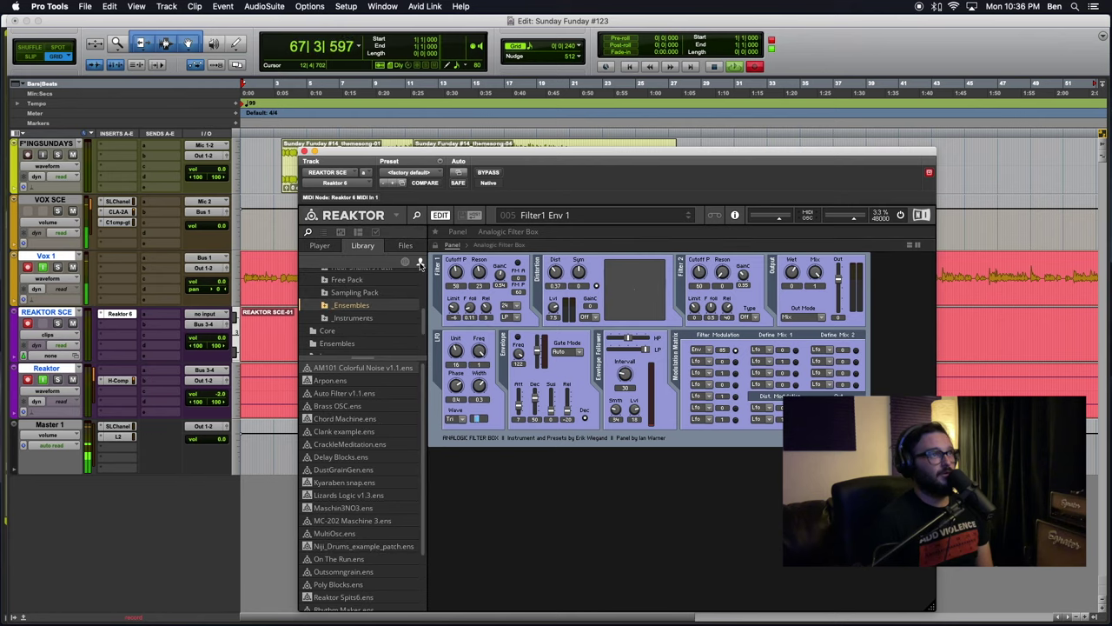
Search the Blocks _Ensembles list for the MWave synthesizer, checking its name on the Firefox download page.
{"action": "scroll", "coordinate": [348, 519], "scroll_direction": "down", "scroll_amount": 2}
{"action": "scroll", "coordinate": [348, 519], "scroll_direction": "down", "scroll_amount": 2}
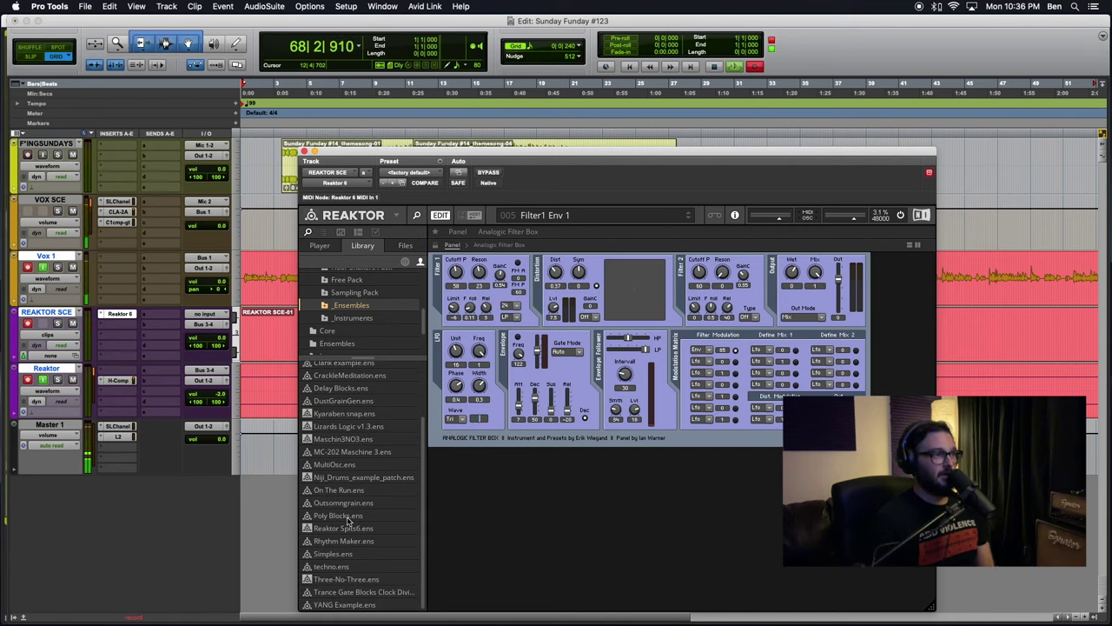
{"action": "scroll", "coordinate": [375, 517], "scroll_direction": "up", "scroll_amount": 4}
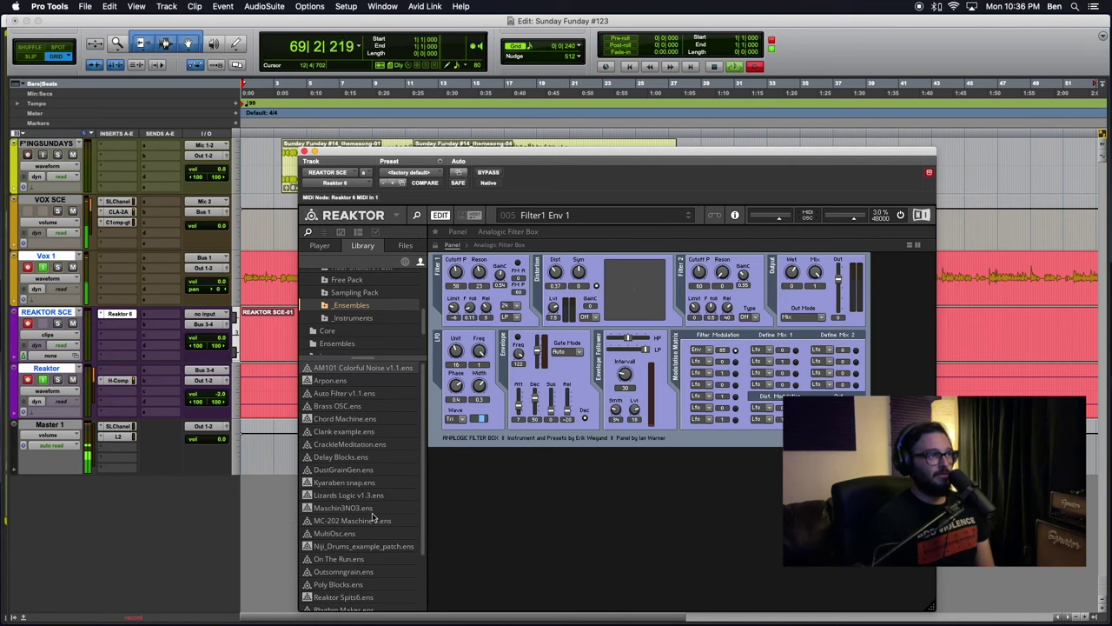
{"action": "mouse_move", "coordinate": [4, 439]}
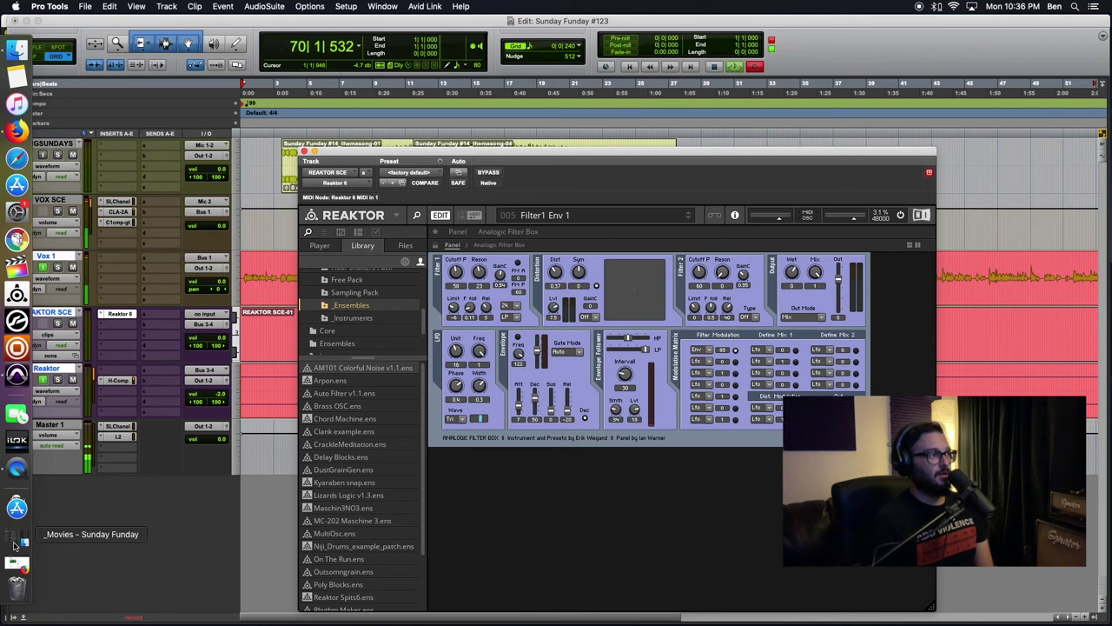
{"action": "left_click", "coordinate": [13, 565]}
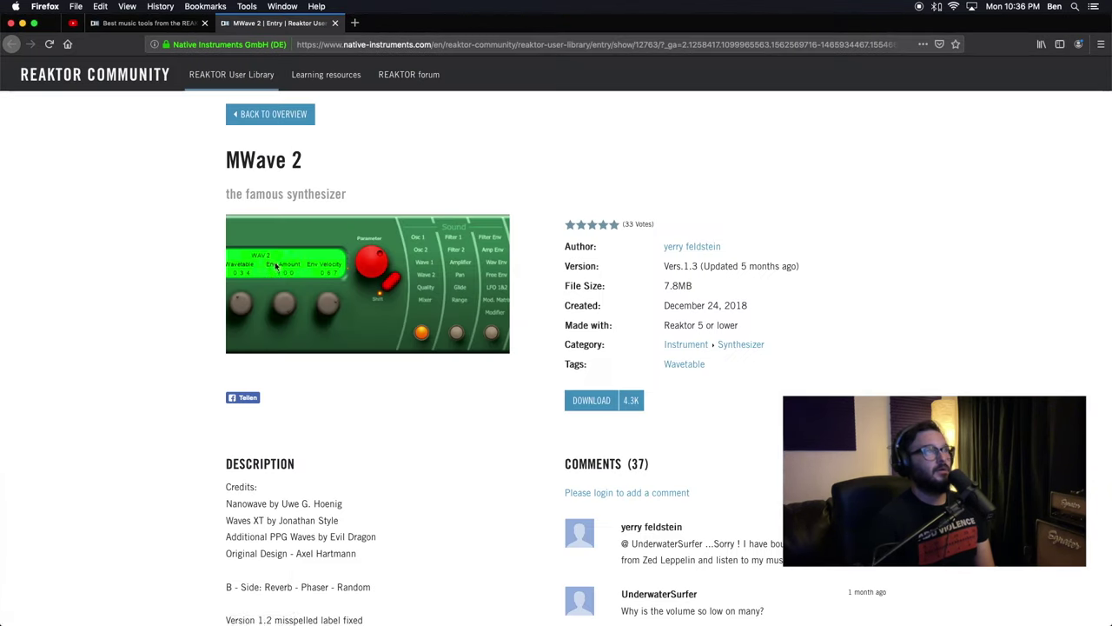
{"action": "left_click", "coordinate": [22, 24]}
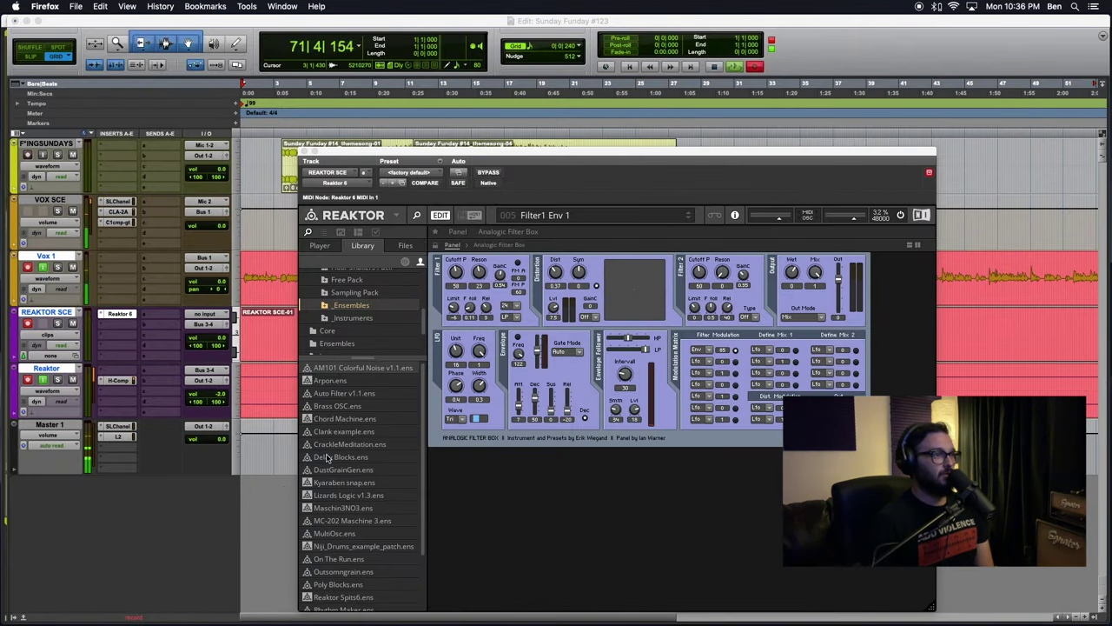
{"action": "scroll", "coordinate": [327, 458], "scroll_direction": "down", "scroll_amount": 3}
{"action": "scroll", "coordinate": [357, 544], "scroll_direction": "up", "scroll_amount": 3}
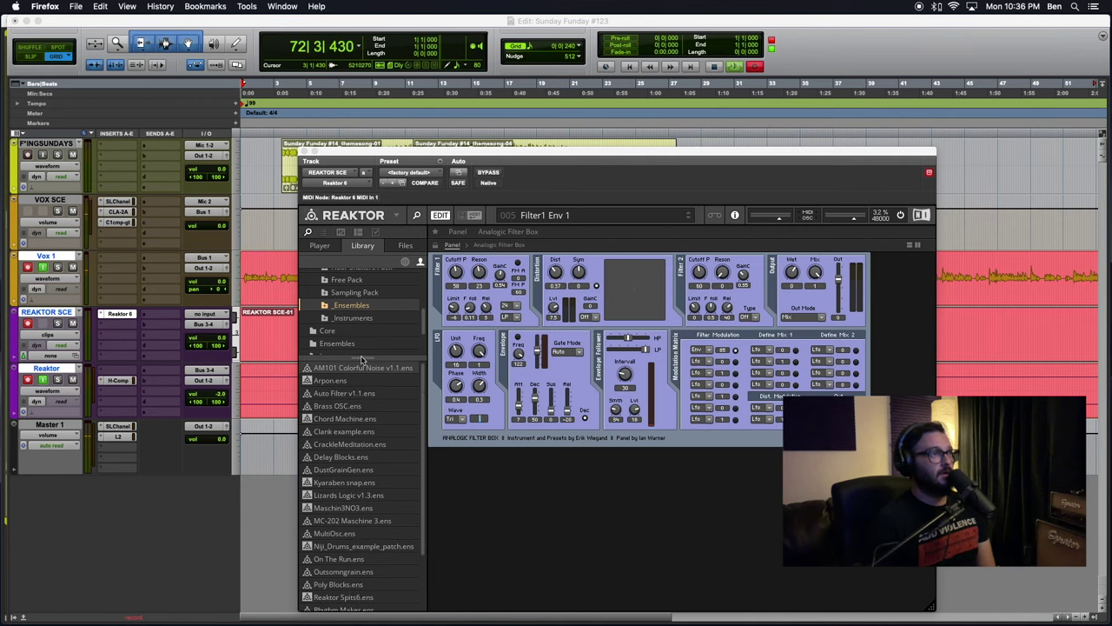
{"action": "scroll", "coordinate": [355, 314], "scroll_direction": "up", "scroll_amount": 5}
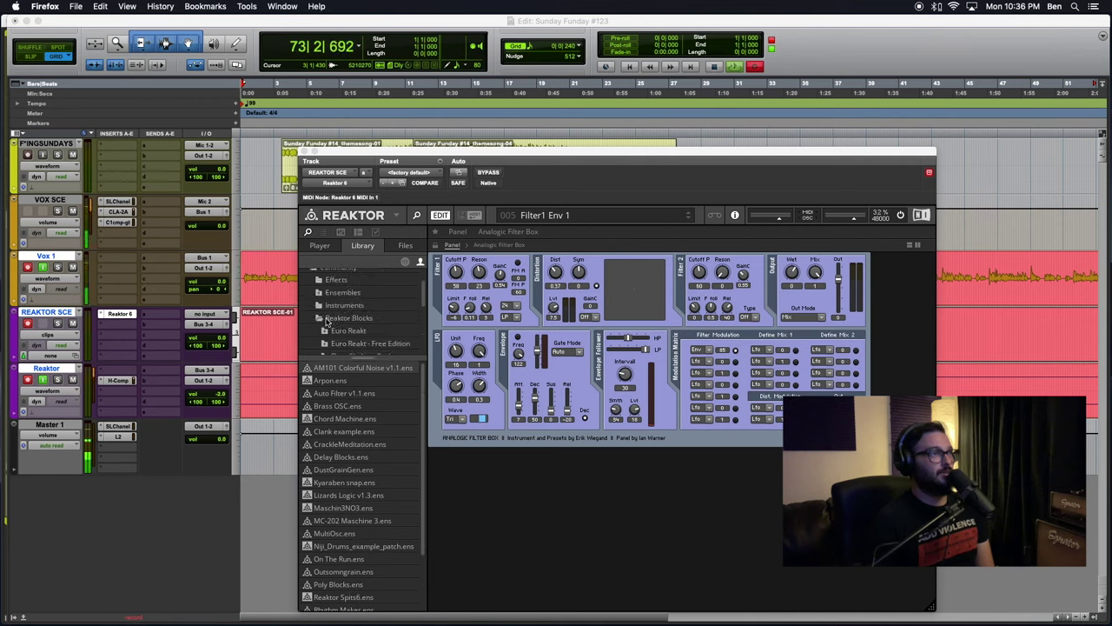
Collapse the Reaktor Blocks folder and show the contents of the Community Ensembles folder.
{"action": "left_click", "coordinate": [324, 319]}
{"action": "scroll", "coordinate": [322, 318], "scroll_direction": "up", "scroll_amount": 3}
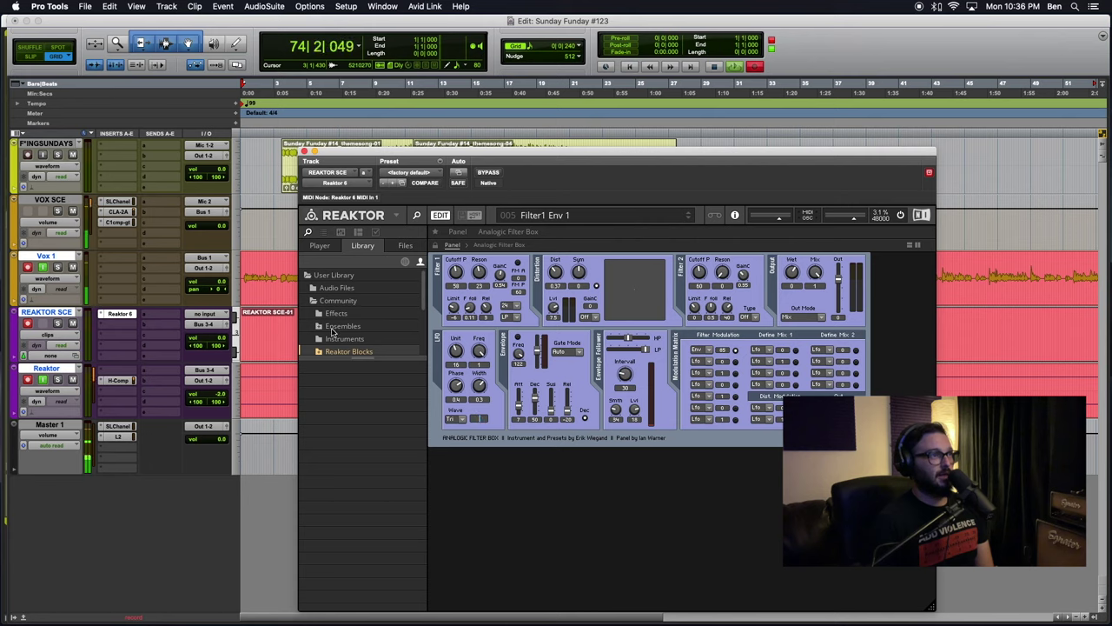
{"action": "scroll", "coordinate": [332, 328], "scroll_direction": "down", "scroll_amount": 1}
{"action": "left_click", "coordinate": [348, 313]}
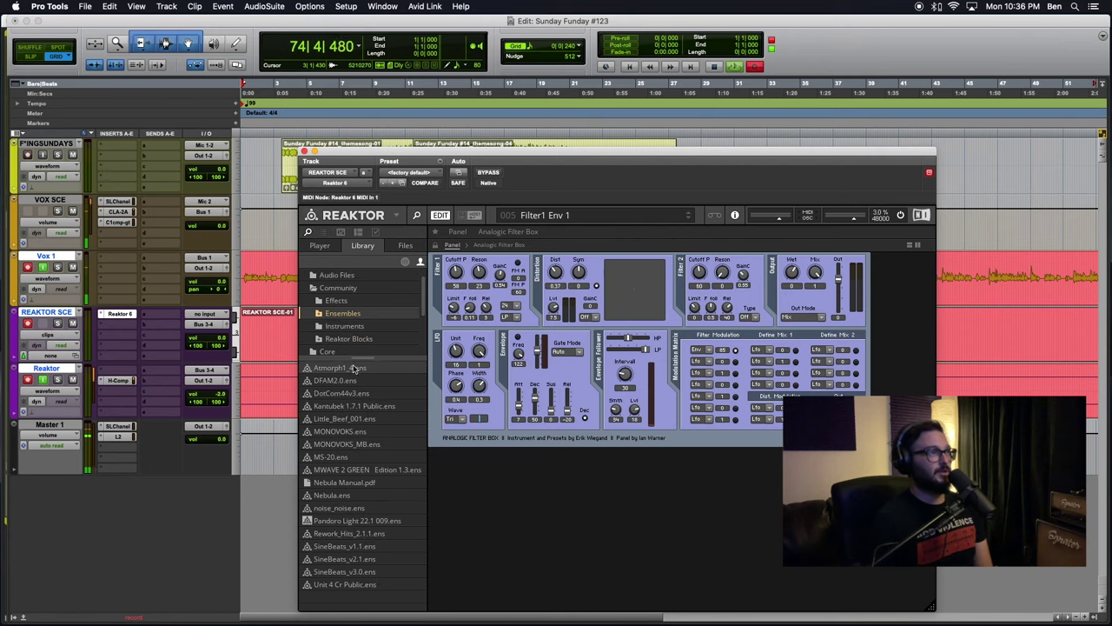
Load MWAVE 2 GREEN Edition 1.3.ens, then reposition the plug-in window and hide Reaktor's file browser.
{"action": "left_click", "coordinate": [358, 470]}
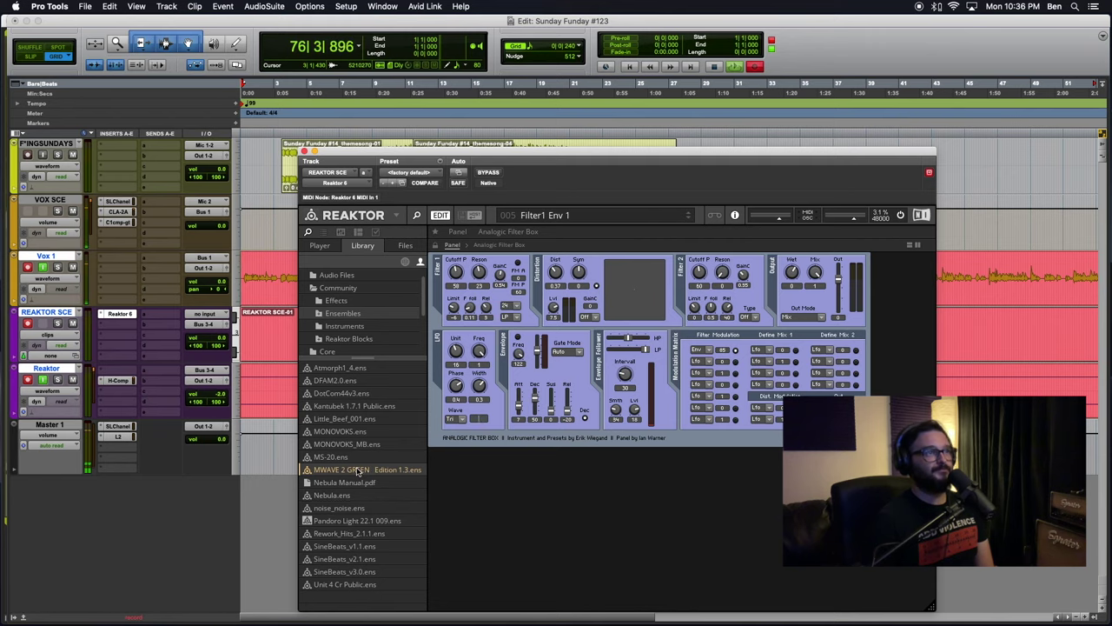
{"action": "double_click", "coordinate": [358, 470]}
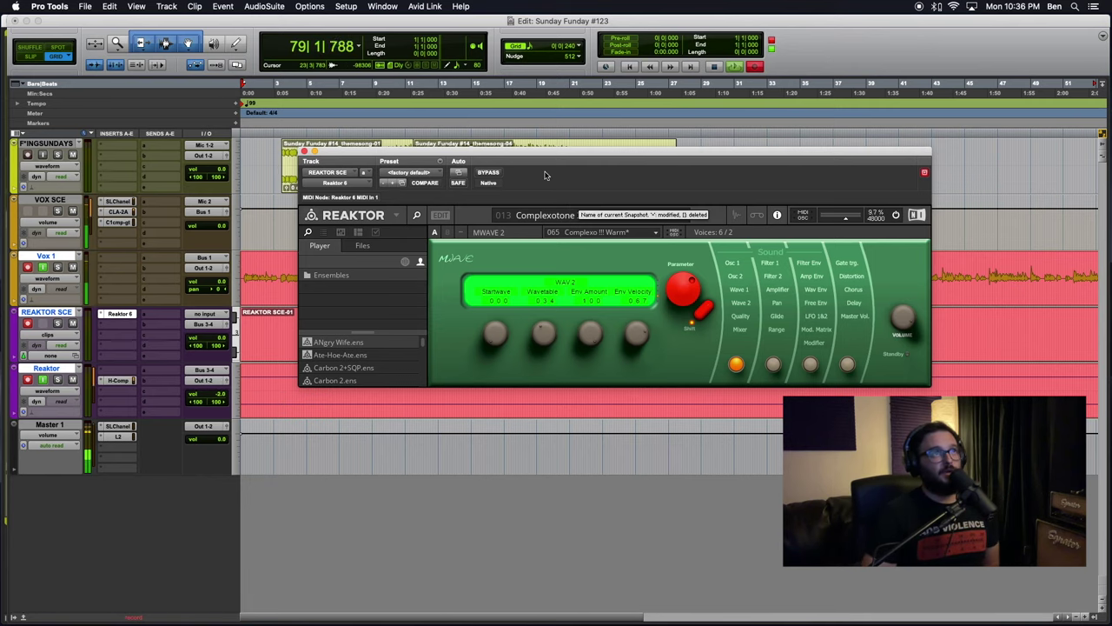
{"action": "left_click_drag", "start_coordinate": [541, 157], "coordinate": [520, 227]}
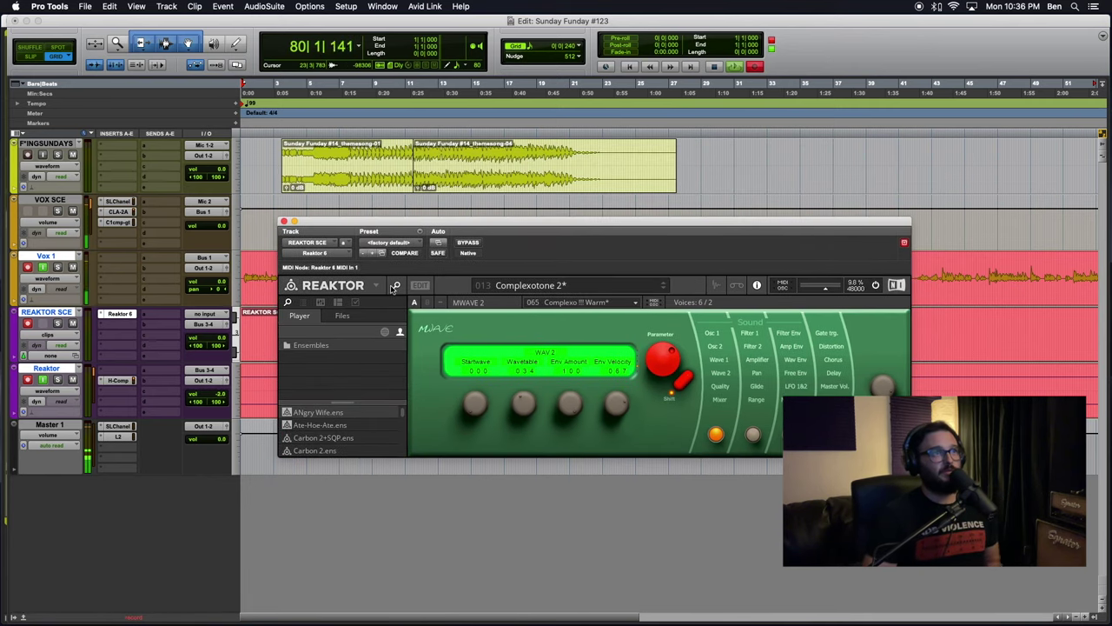
{"action": "left_click", "coordinate": [392, 287]}
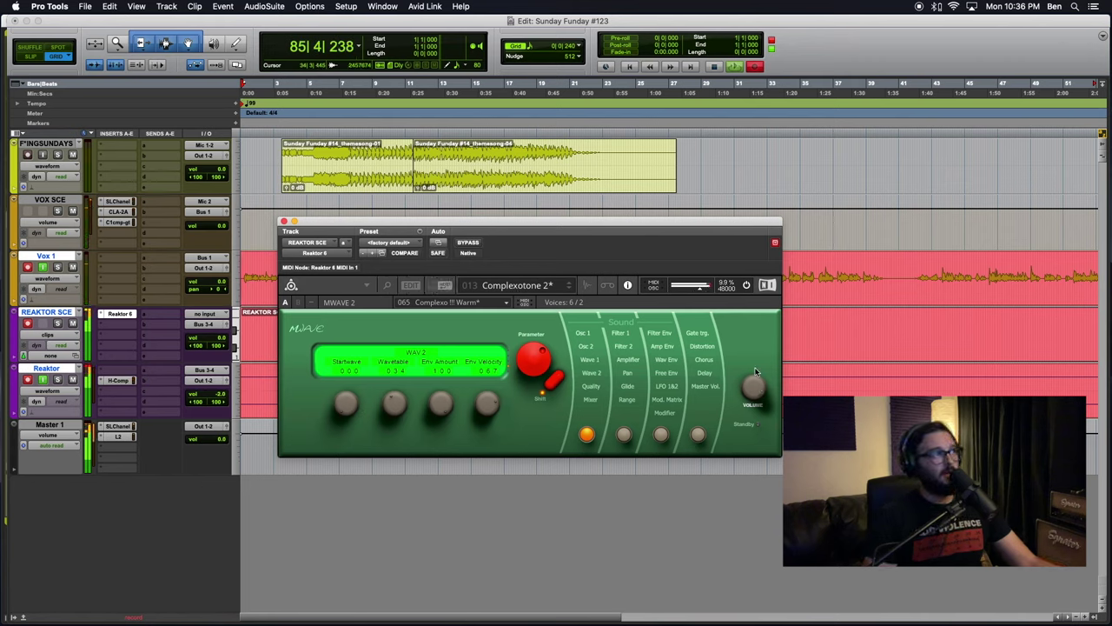
Switch the MWave display to the WAV 1 parameters and set its Wavetable to 034.
{"action": "left_click", "coordinate": [89, 314]}
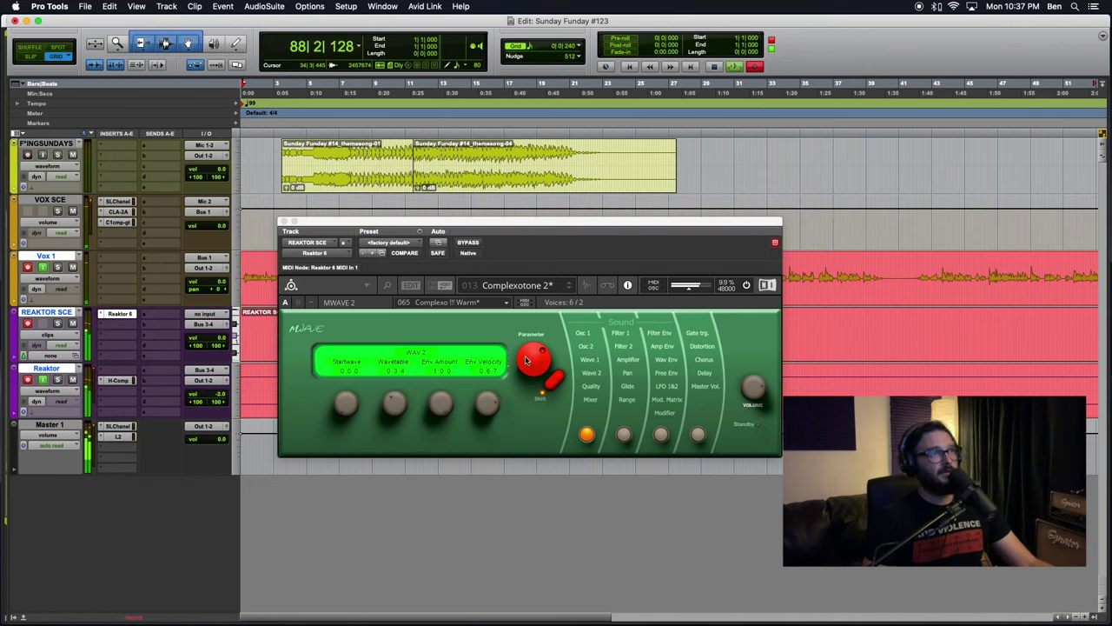
{"action": "left_click_drag", "start_coordinate": [525, 356], "coordinate": [513, 388]}
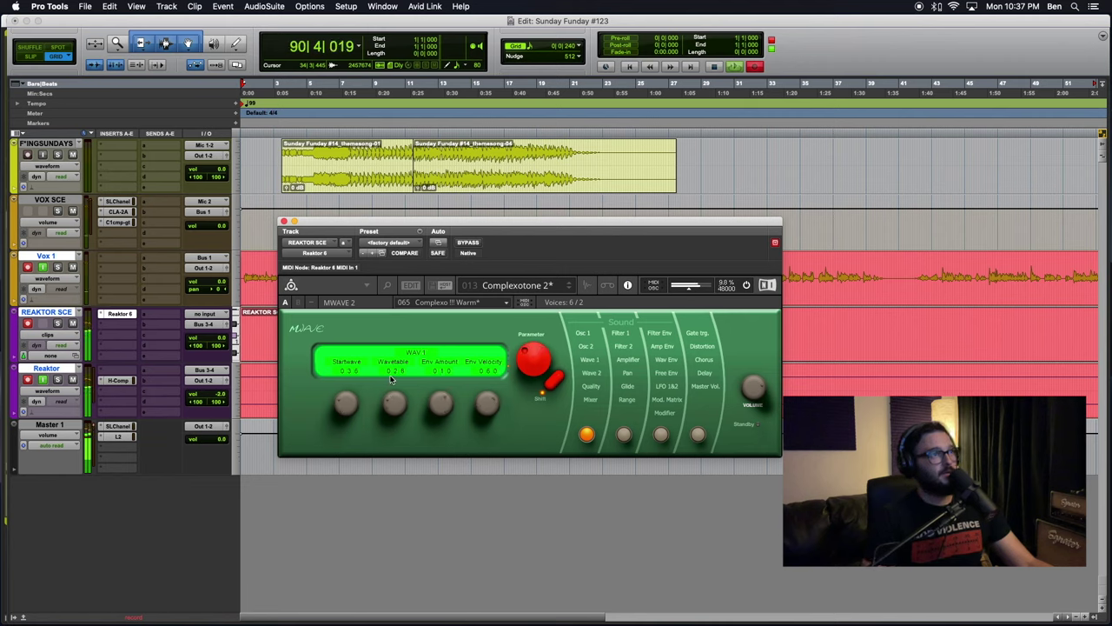
{"action": "mouse_move", "coordinate": [391, 376]}
{"action": "left_mouse_down"}
{"action": "mouse_move", "coordinate": [383, 335]}
{"action": "mouse_move", "coordinate": [384, 369]}
{"action": "left_mouse_up"}
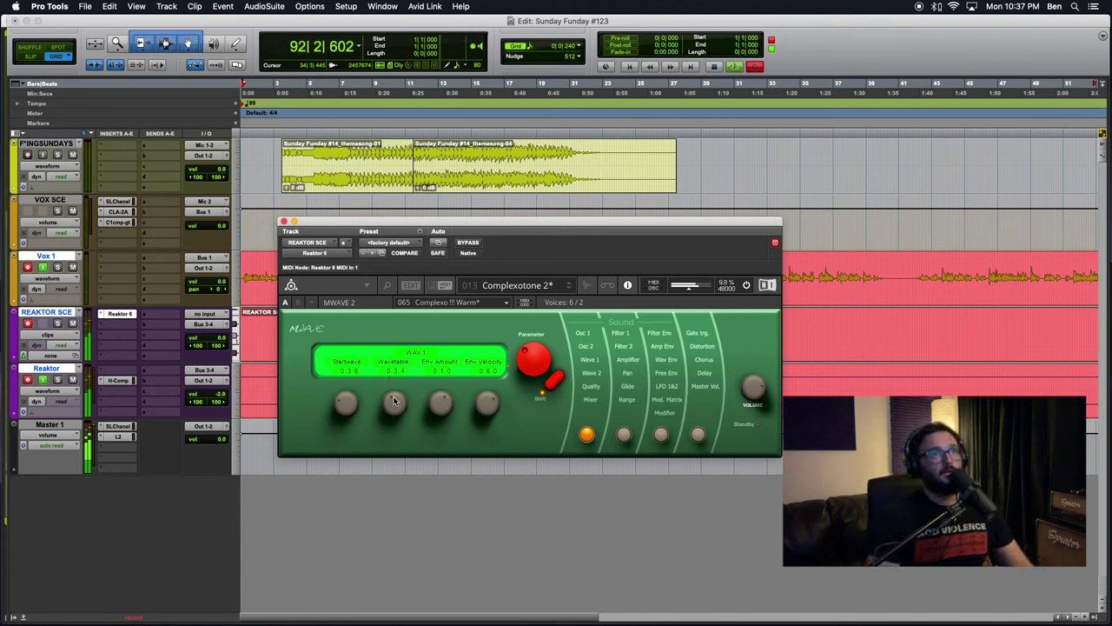
Examine the MWave parameter pages for Wave 1, Filter 1, Glide and Amp Env, and zoom out the session timeline.
{"action": "left_click", "coordinate": [623, 435]}
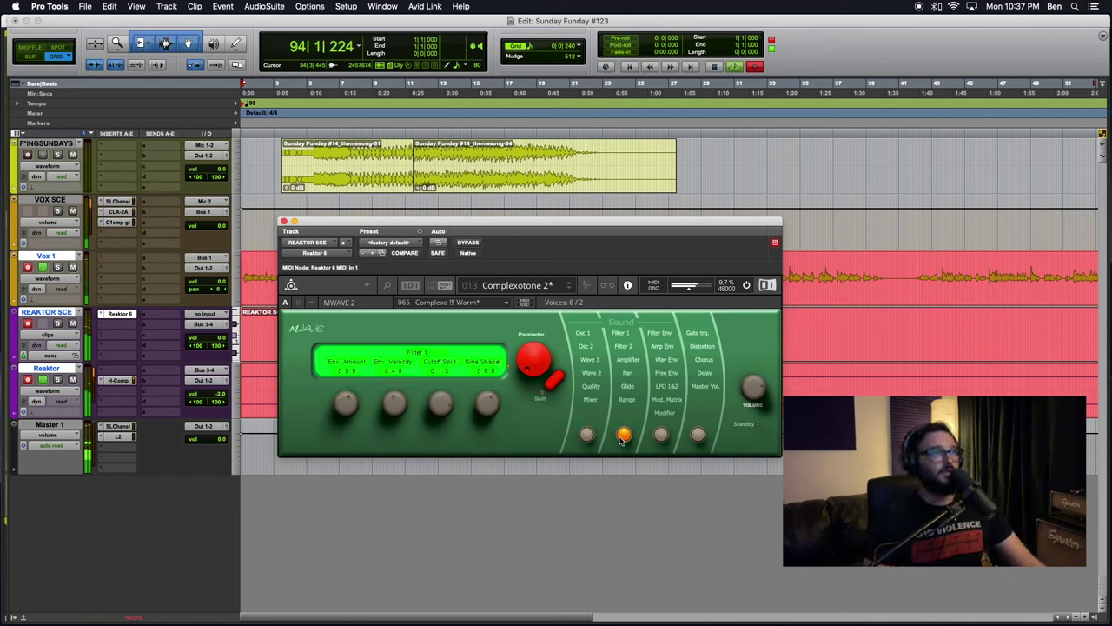
{"action": "left_click", "coordinate": [586, 434]}
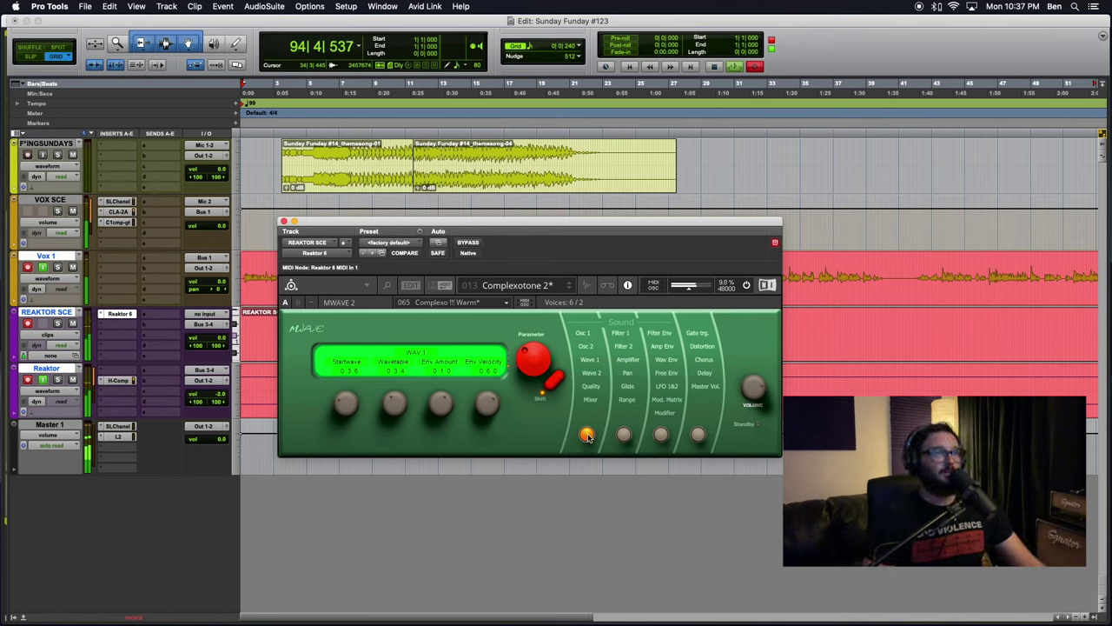
{"action": "left_click", "coordinate": [626, 435]}
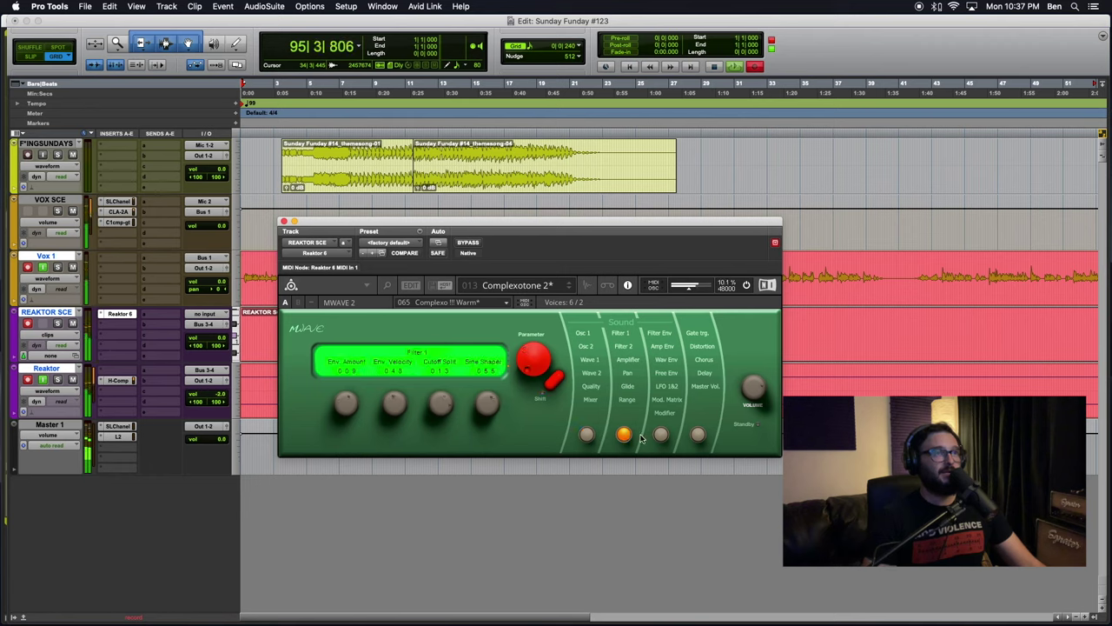
{"action": "left_click", "coordinate": [659, 437]}
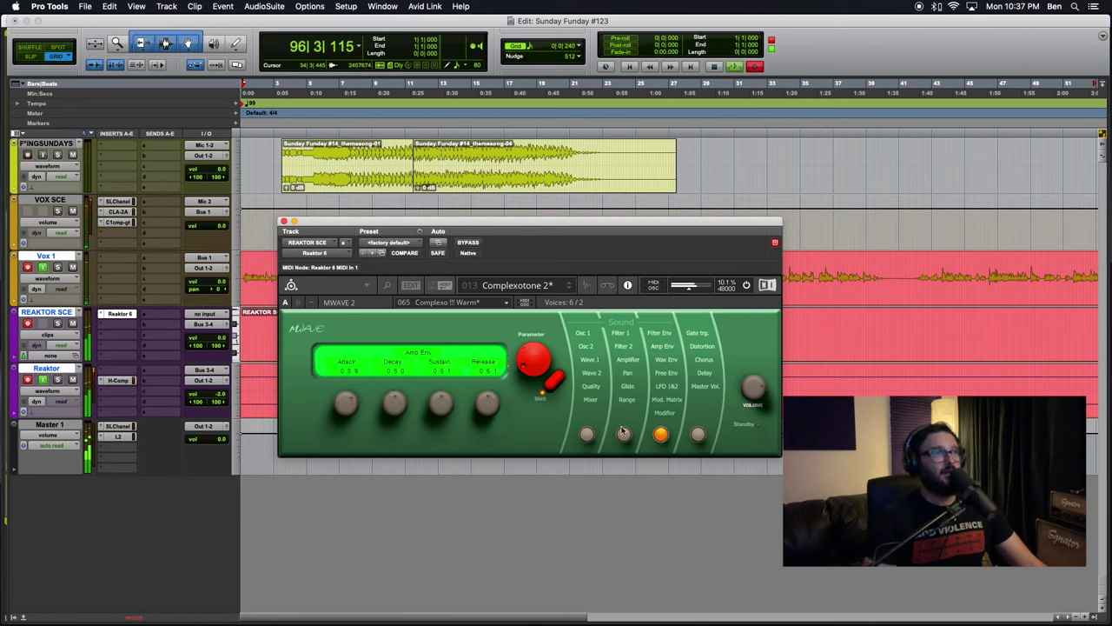
{"action": "left_click", "coordinate": [585, 432]}
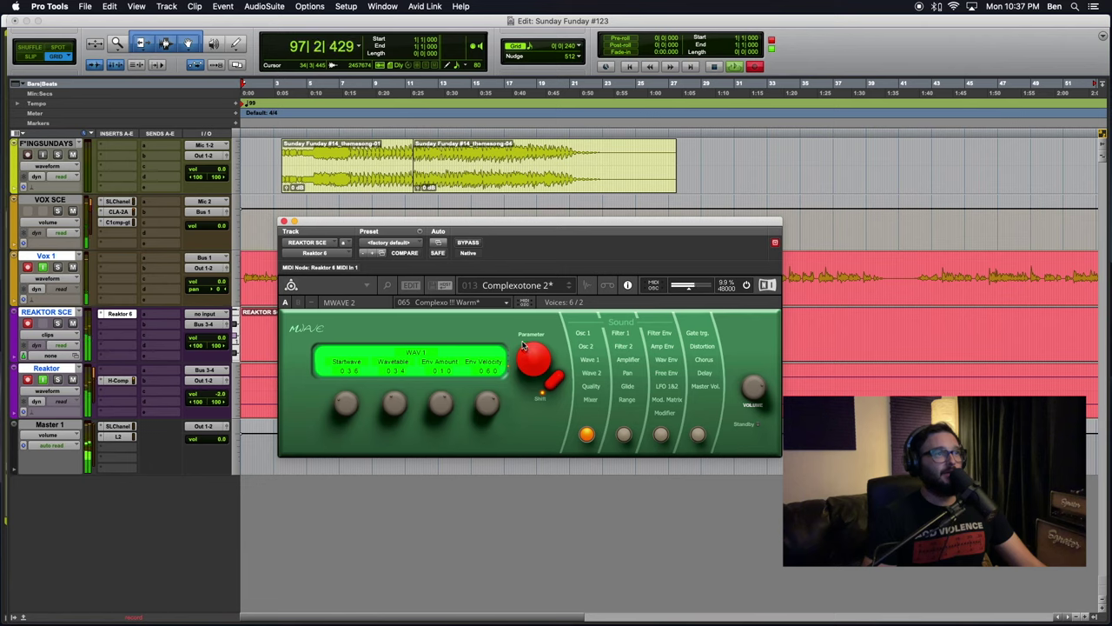
{"action": "left_click_drag", "start_coordinate": [523, 345], "coordinate": [521, 456]}
{"action": "left_click", "coordinate": [624, 436]}
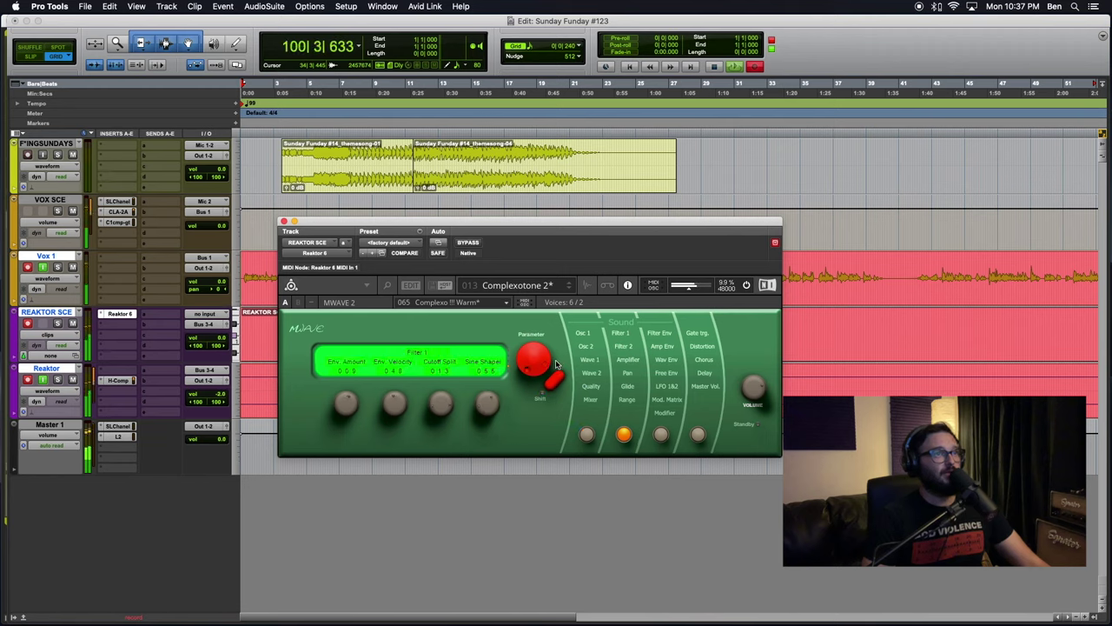
{"action": "left_click_drag", "start_coordinate": [538, 329], "coordinate": [513, 217]}
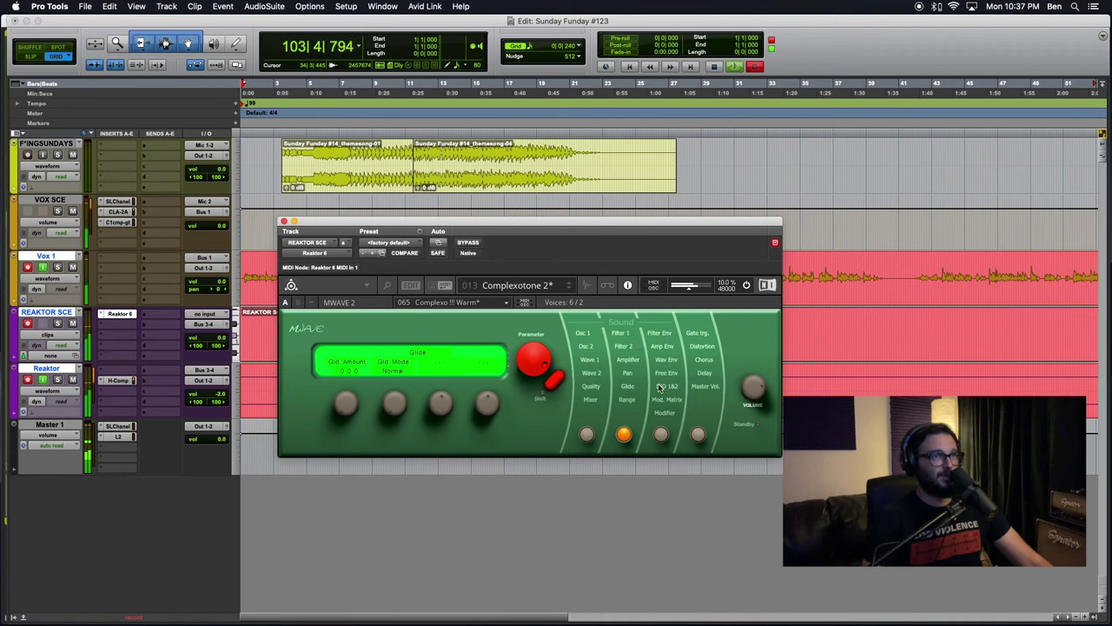
{"action": "key", "text": "r"}
{"action": "key", "text": "r"}
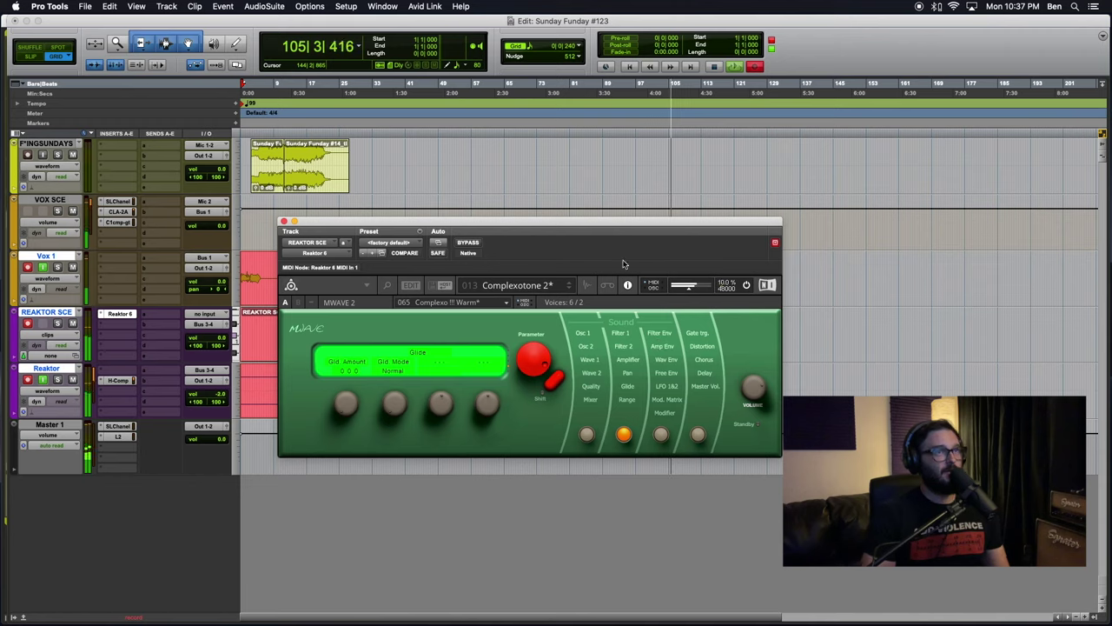
{"action": "left_click", "coordinate": [661, 436]}
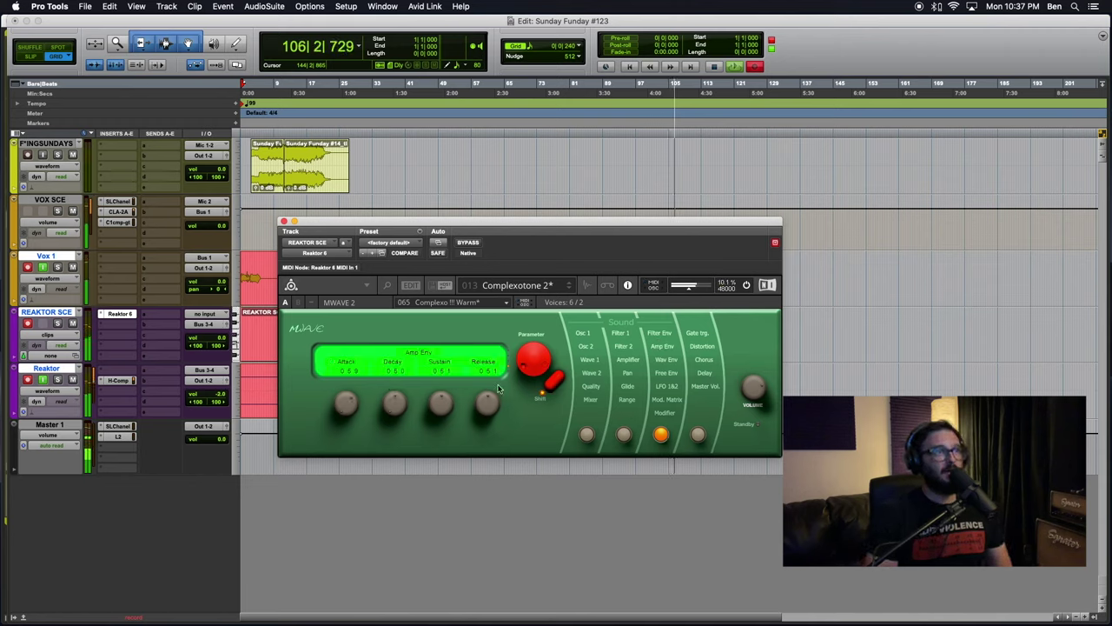
Set the Delay's Dry/Wet to 017 and the Chorus Mix to 041.
{"action": "left_click", "coordinate": [698, 435]}
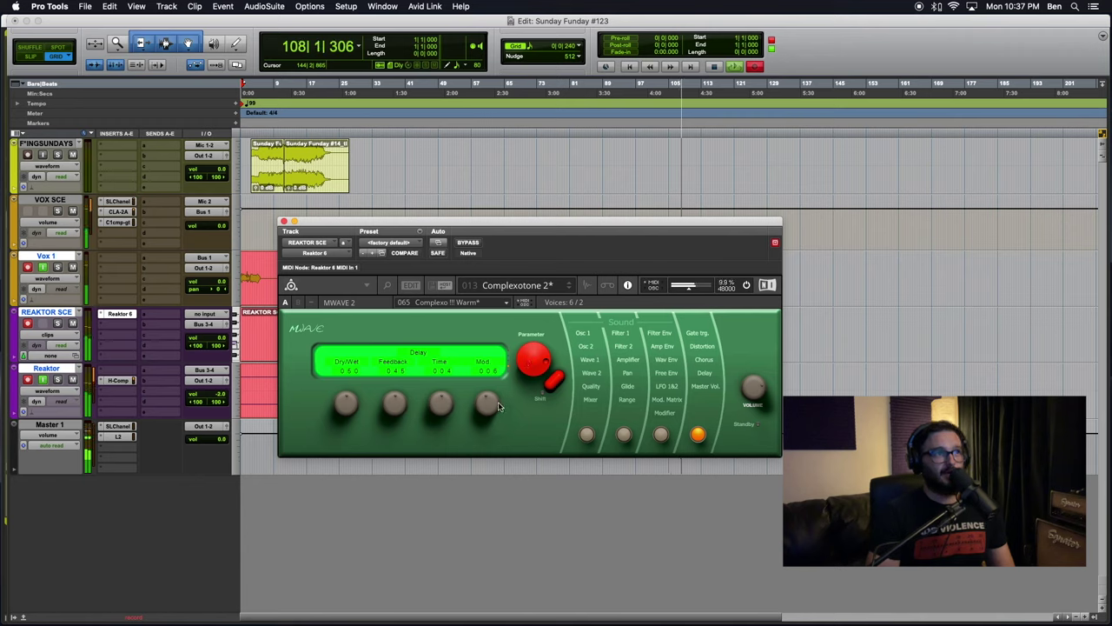
{"action": "left_click_drag", "start_coordinate": [348, 404], "coordinate": [347, 437]}
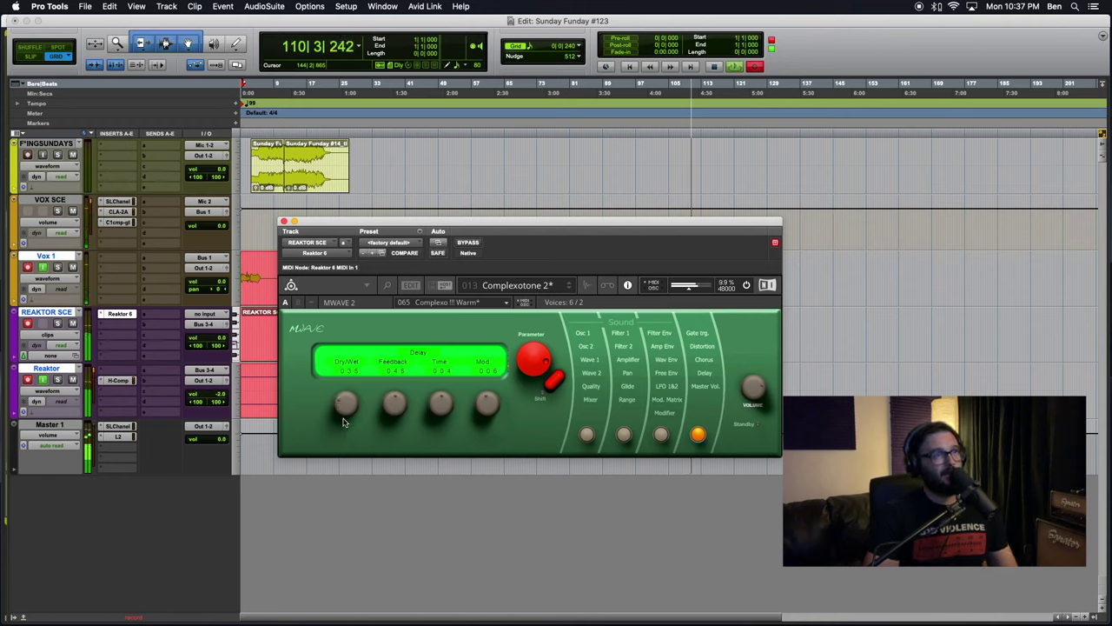
{"action": "left_click_drag", "start_coordinate": [343, 410], "coordinate": [342, 430]}
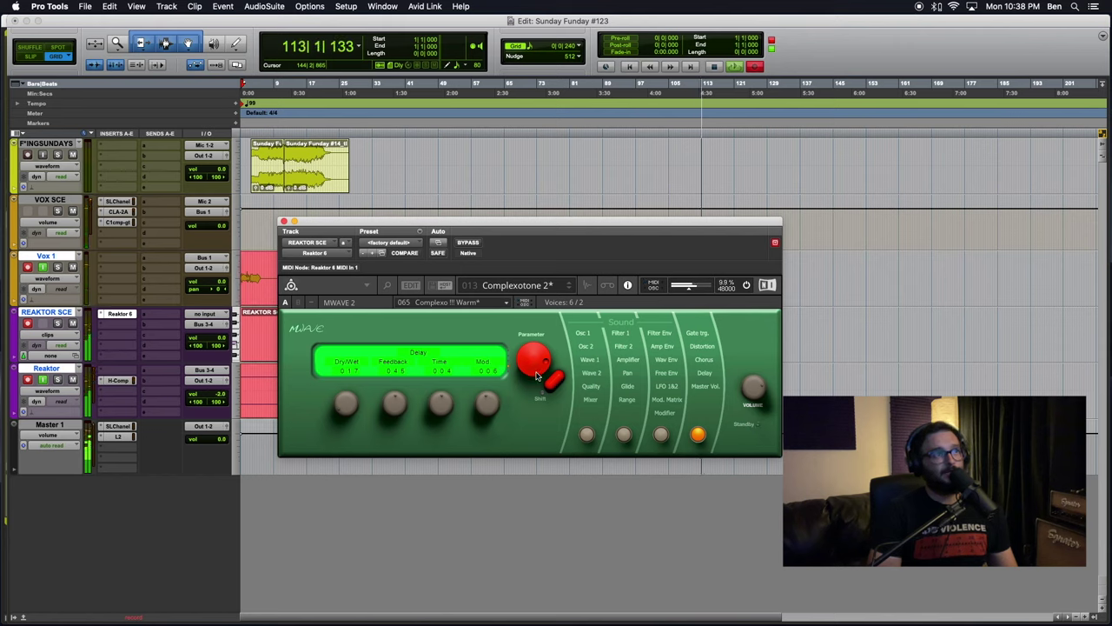
{"action": "left_click_drag", "start_coordinate": [536, 375], "coordinate": [528, 415]}
{"action": "left_click_drag", "start_coordinate": [388, 403], "coordinate": [390, 452]}
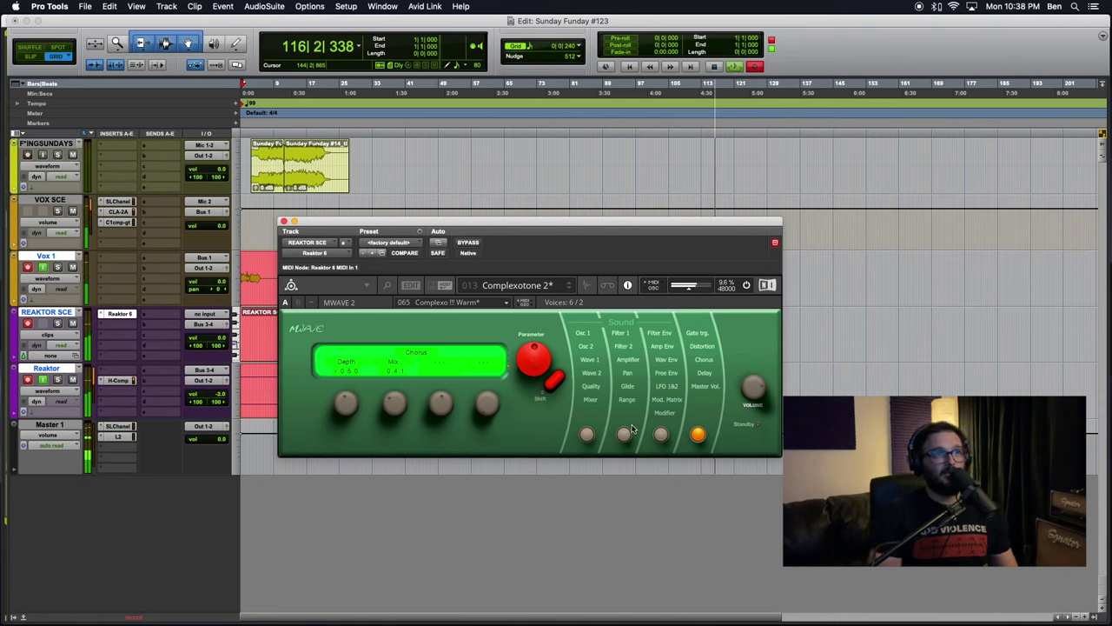
Bring up the Filter 1 parameters, set Cutoff Split to 005 and adjust the Sine Shaper.
{"action": "left_click", "coordinate": [625, 433]}
{"action": "left_click_drag", "start_coordinate": [527, 374], "coordinate": [527, 507]}
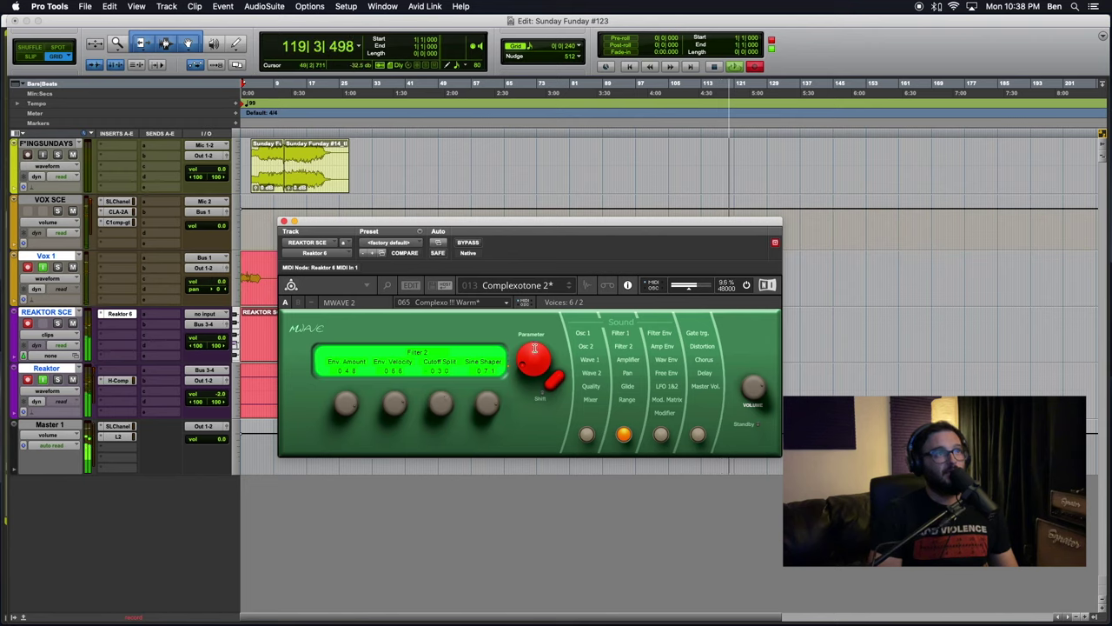
{"action": "left_click_drag", "start_coordinate": [534, 349], "coordinate": [524, 439]}
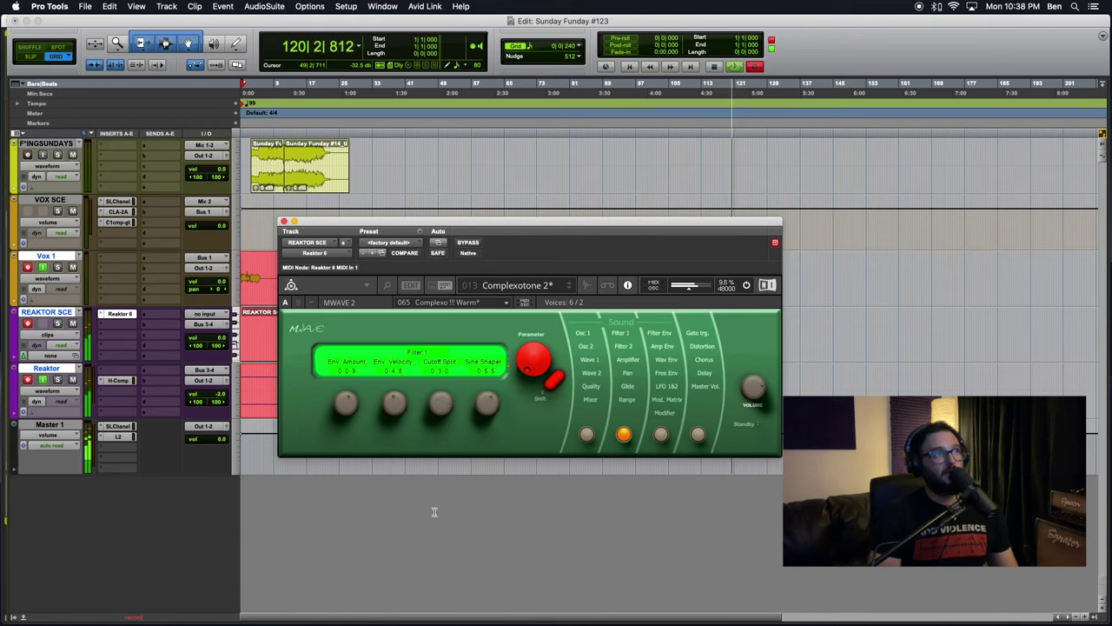
{"action": "left_click_drag", "start_coordinate": [434, 512], "coordinate": [434, 525]}
{"action": "left_click_drag", "start_coordinate": [481, 403], "coordinate": [475, 497]}
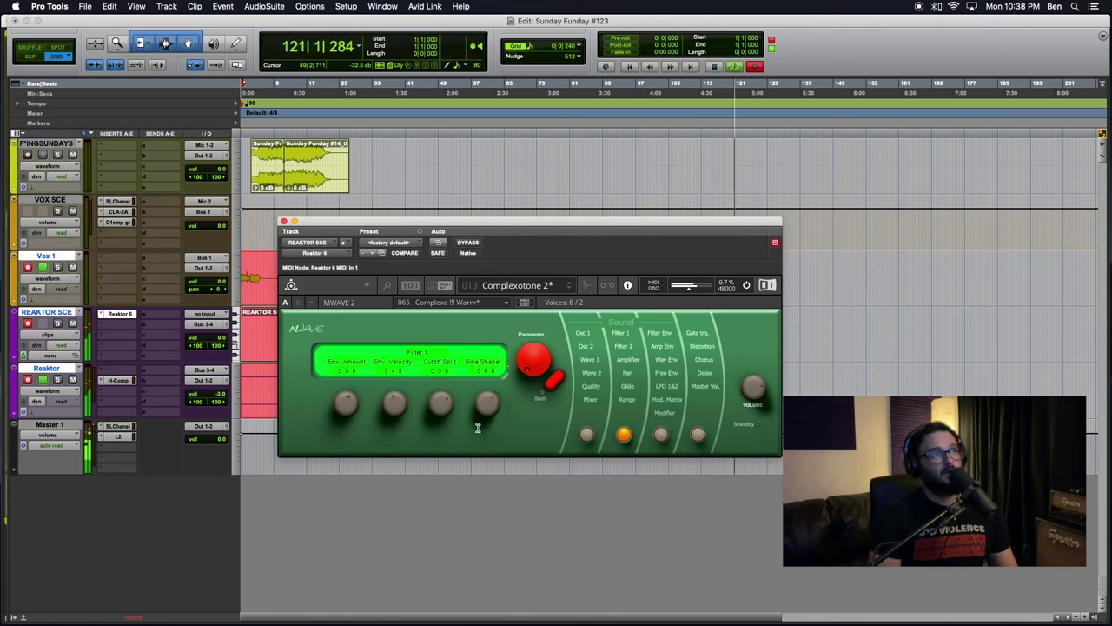
On Filter 1's alternate parameter page, audition filter types including 12db BP and 12db LP/Sin, and set Cutoff to 040.
{"action": "left_click", "coordinate": [557, 380]}
{"action": "left_click_drag", "start_coordinate": [442, 402], "coordinate": [418, 369]}
{"action": "left_click_drag", "start_coordinate": [346, 402], "coordinate": [318, 366]}
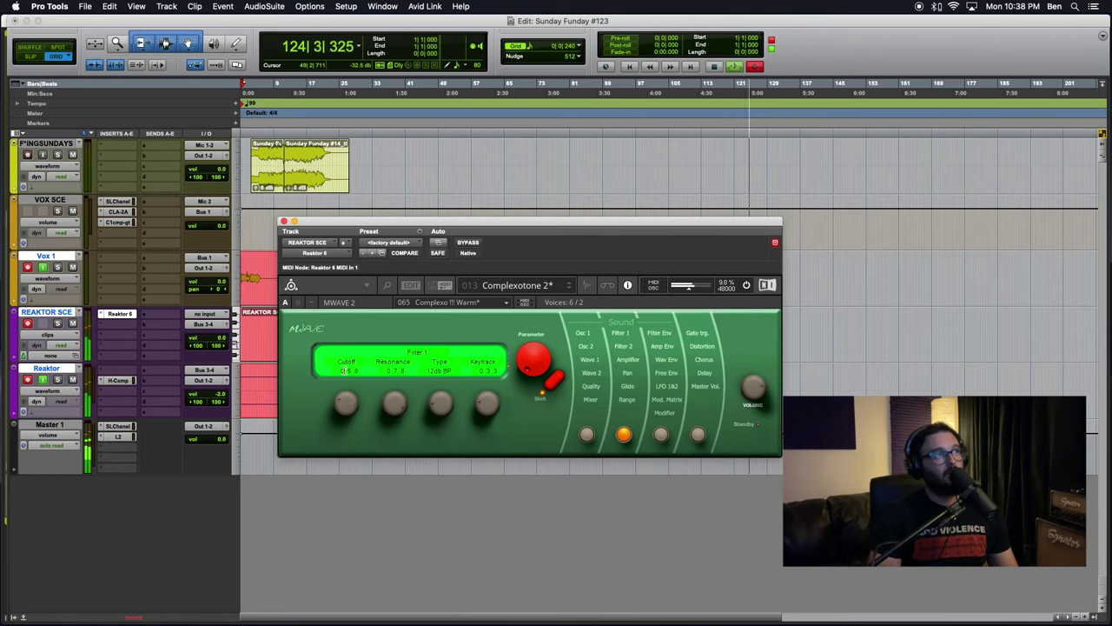
{"action": "left_click_drag", "start_coordinate": [451, 399], "coordinate": [447, 384]}
{"action": "left_click_drag", "start_coordinate": [341, 397], "coordinate": [328, 365]}
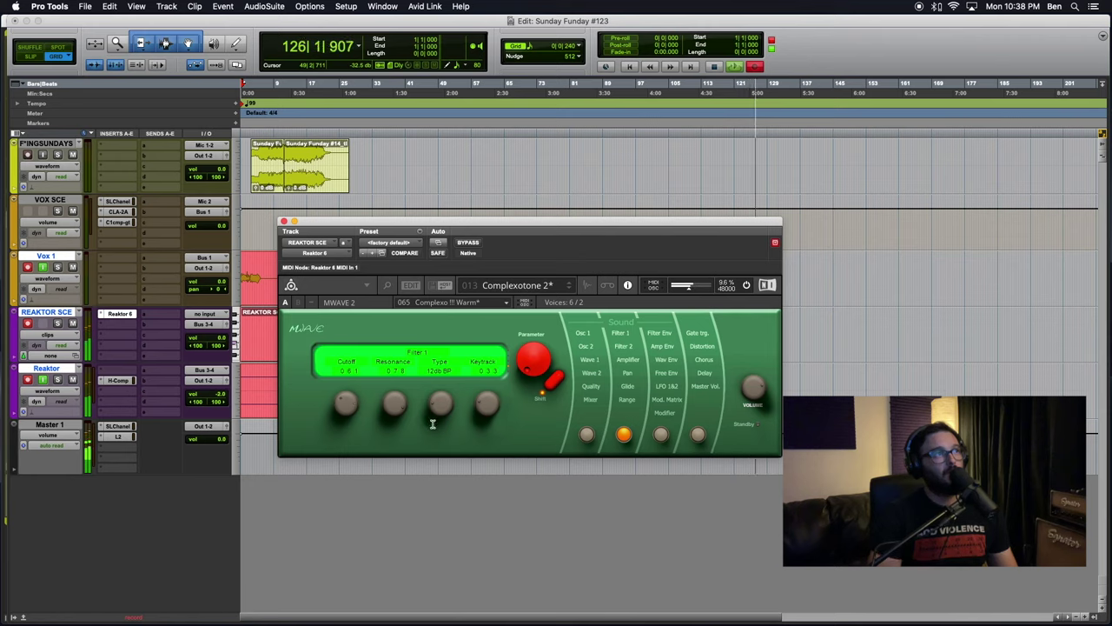
{"action": "mouse_move", "coordinate": [434, 422]}
{"action": "left_mouse_down"}
{"action": "mouse_move", "coordinate": [427, 381]}
{"action": "mouse_move", "coordinate": [439, 405]}
{"action": "left_mouse_up"}
{"action": "left_click_drag", "start_coordinate": [331, 375], "coordinate": [333, 320]}
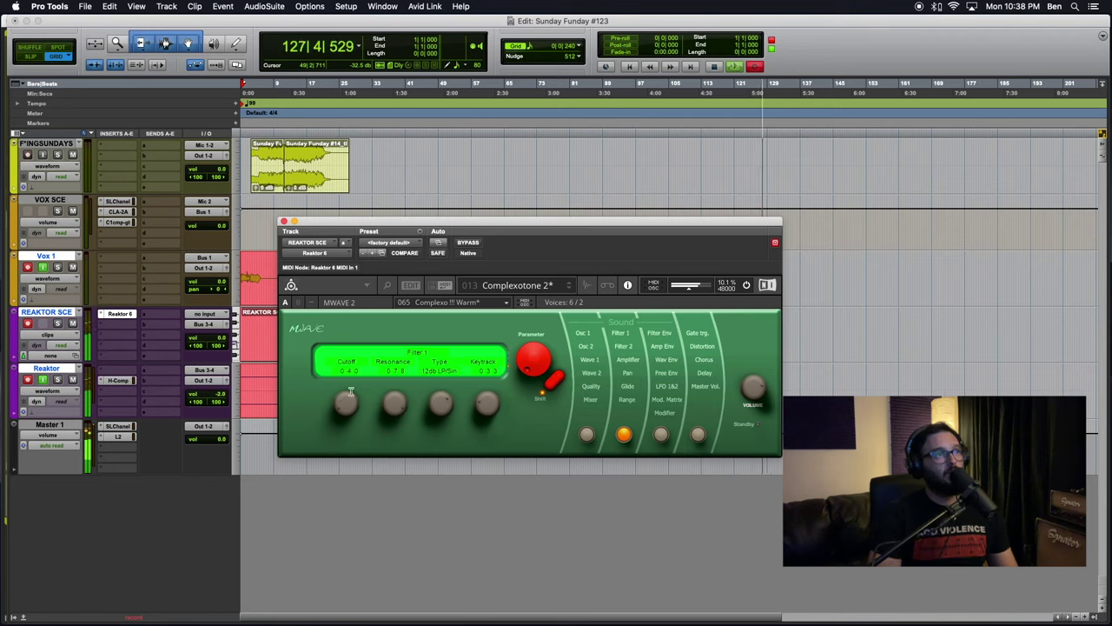
{"action": "left_click_drag", "start_coordinate": [439, 401], "coordinate": [436, 372]}
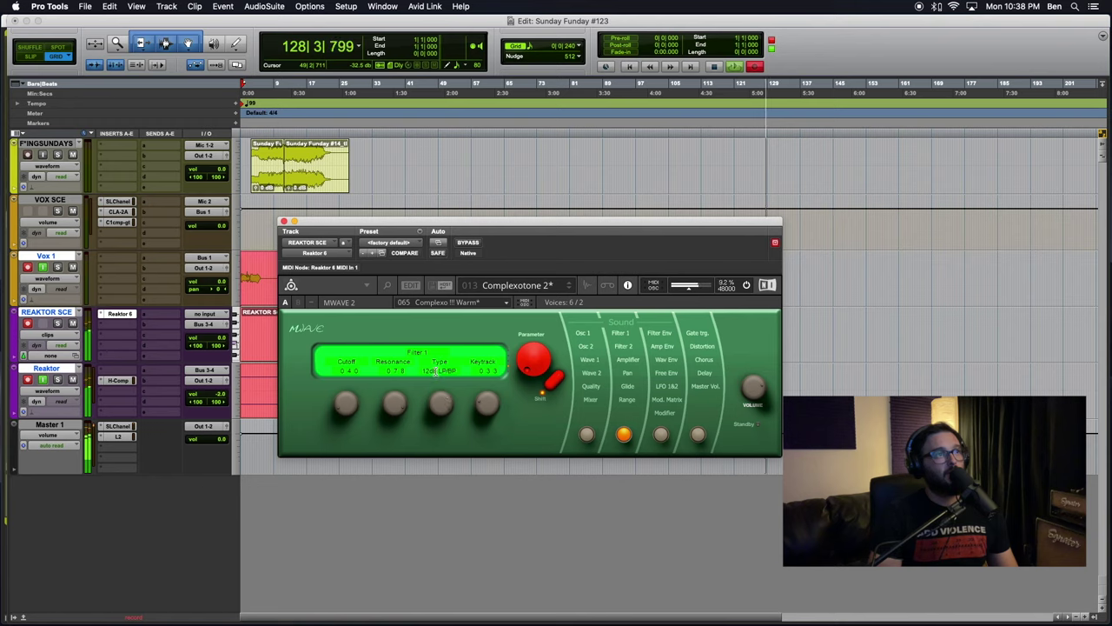
Compare OSC 1's main and alternate parameter pages, look at WAV 2's alternate page and return to the WAV 1 main page.
{"action": "mouse_move", "coordinate": [528, 357]}
{"action": "left_mouse_down"}
{"action": "mouse_move", "coordinate": [533, 327]}
{"action": "mouse_move", "coordinate": [530, 359]}
{"action": "left_mouse_up"}
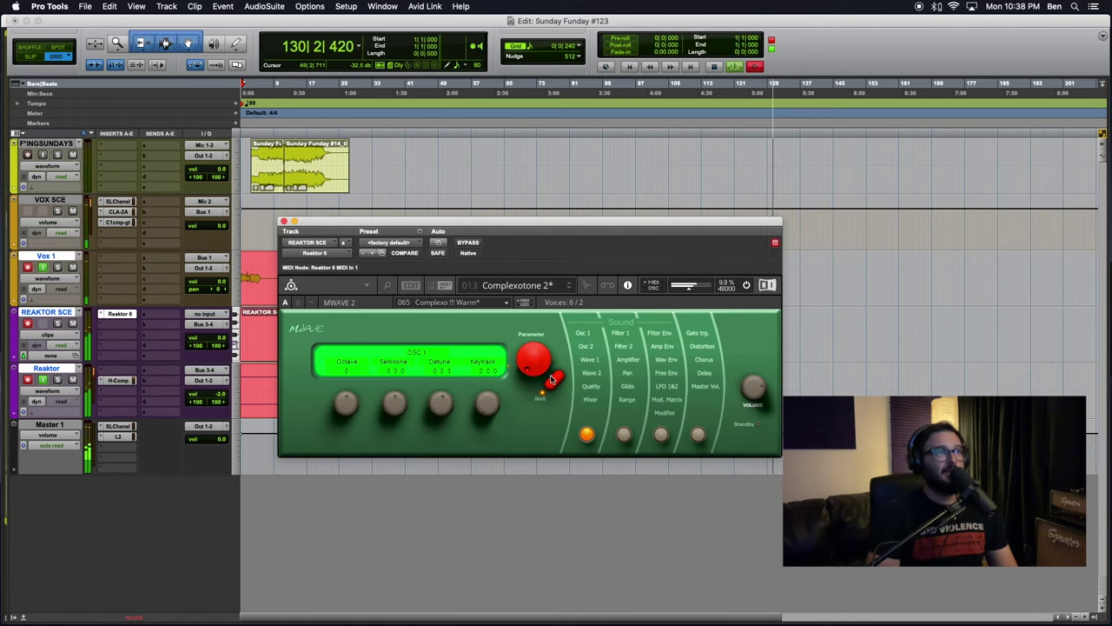
{"action": "left_click", "coordinate": [557, 382]}
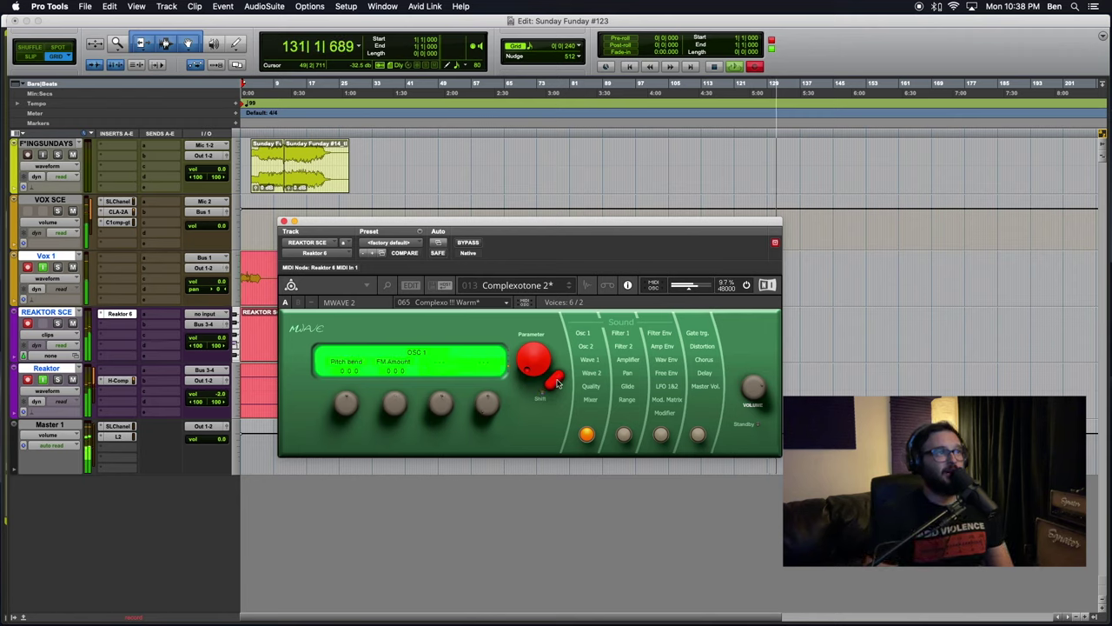
{"action": "left_click", "coordinate": [557, 382]}
{"action": "left_click", "coordinate": [557, 382]}
{"action": "left_click", "coordinate": [556, 382]}
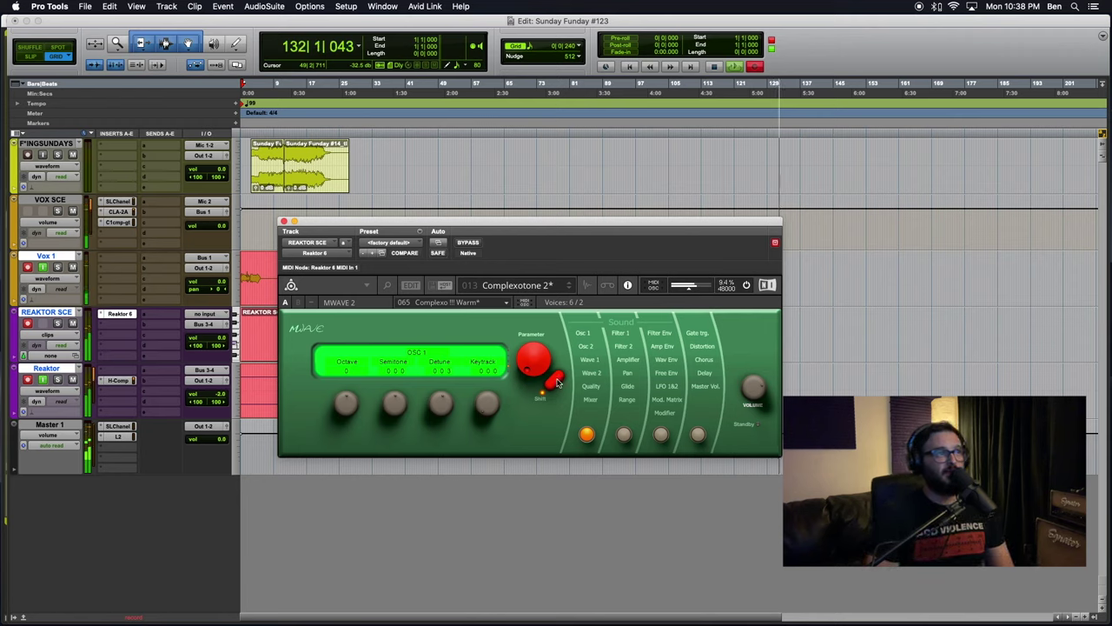
{"action": "left_click", "coordinate": [557, 382]}
{"action": "left_click", "coordinate": [557, 382]}
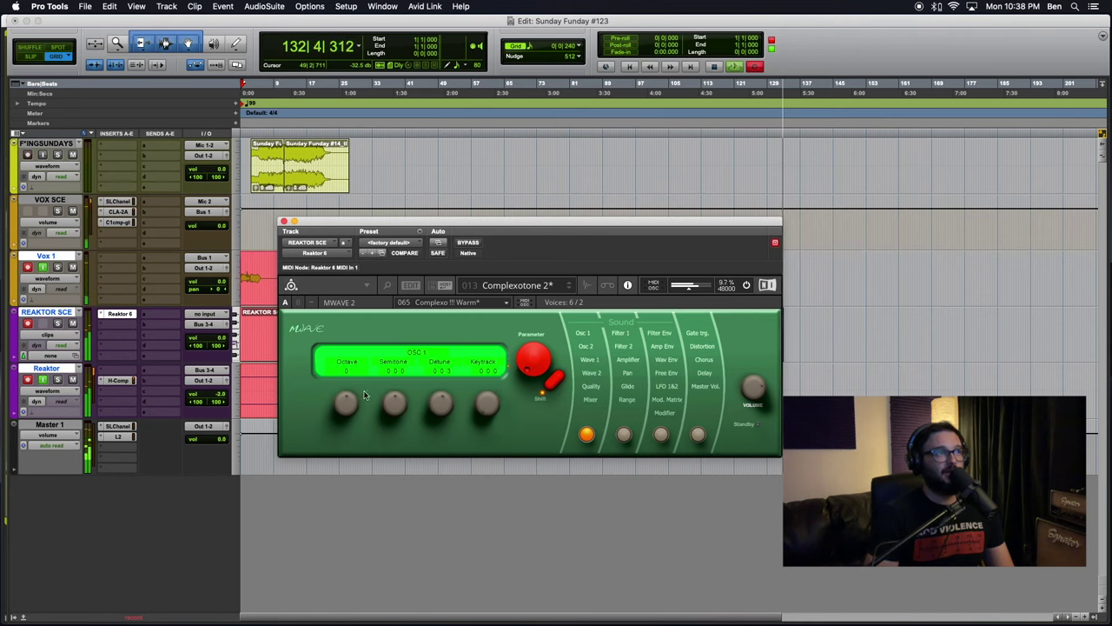
{"action": "left_click", "coordinate": [557, 383]}
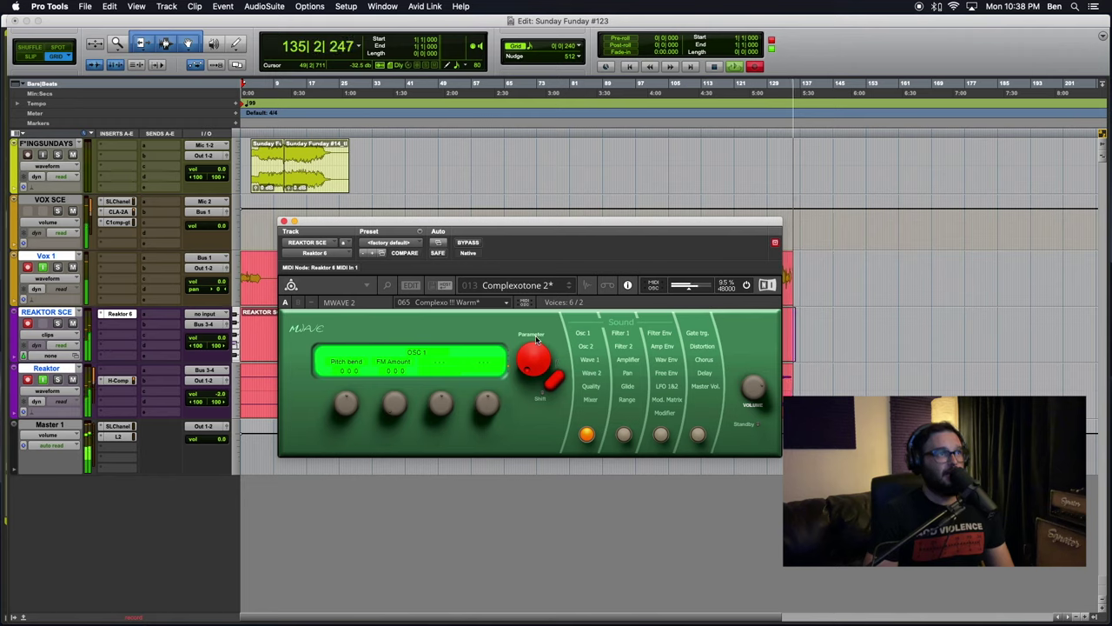
{"action": "left_click_drag", "start_coordinate": [535, 318], "coordinate": [529, 288]}
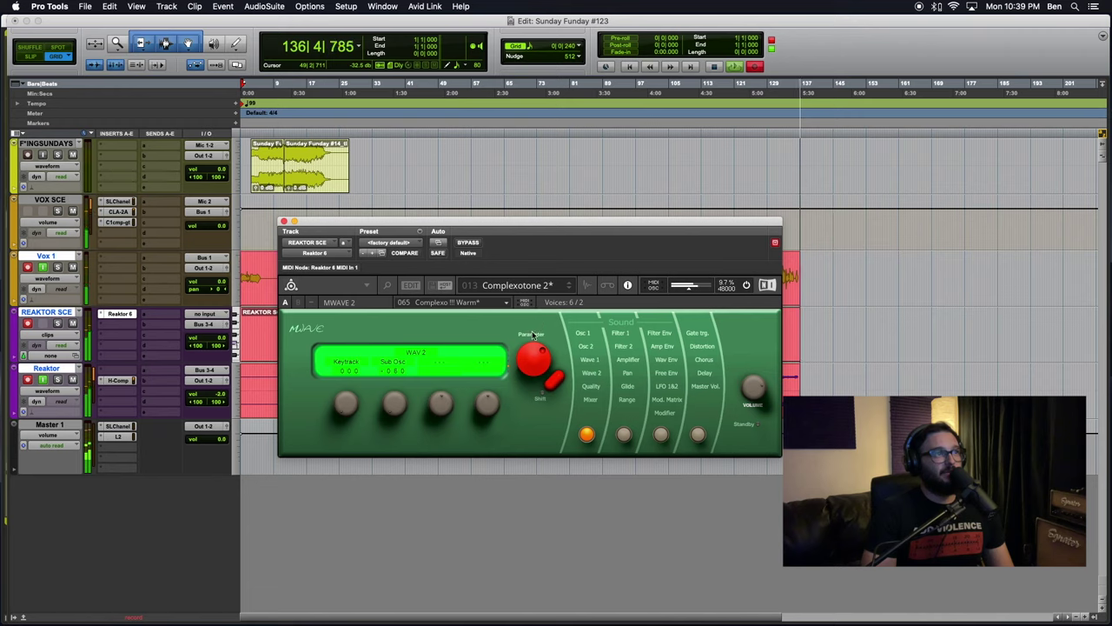
{"action": "left_click", "coordinate": [555, 380]}
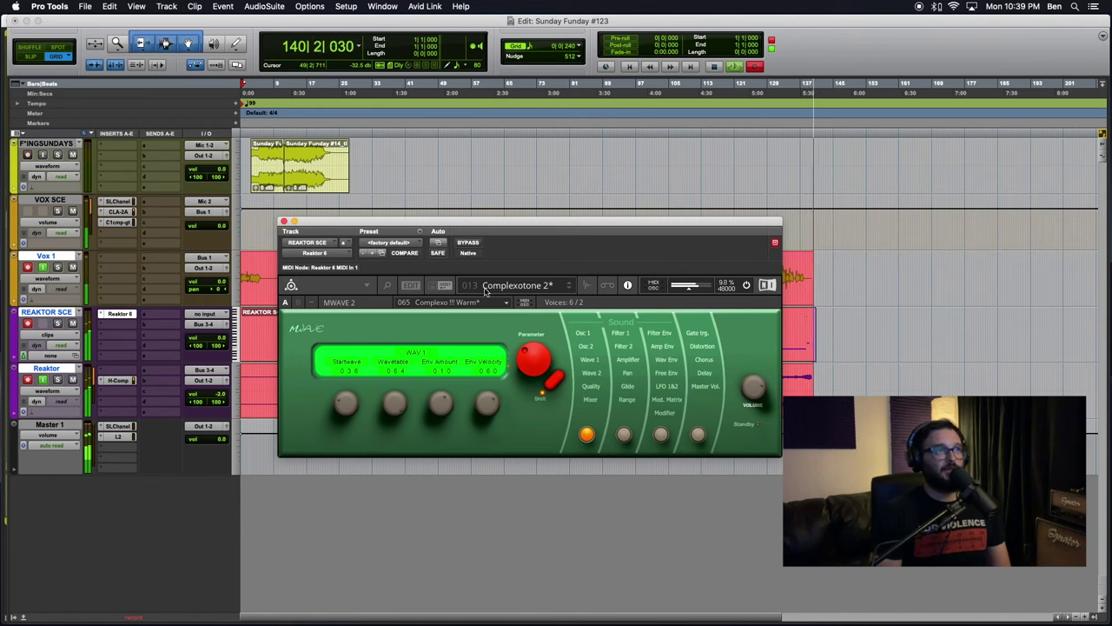
Load the snapshot Clavinet D6 ON DESERT GOBI from the embedded Bank 4.
{"action": "left_click", "coordinate": [500, 289]}
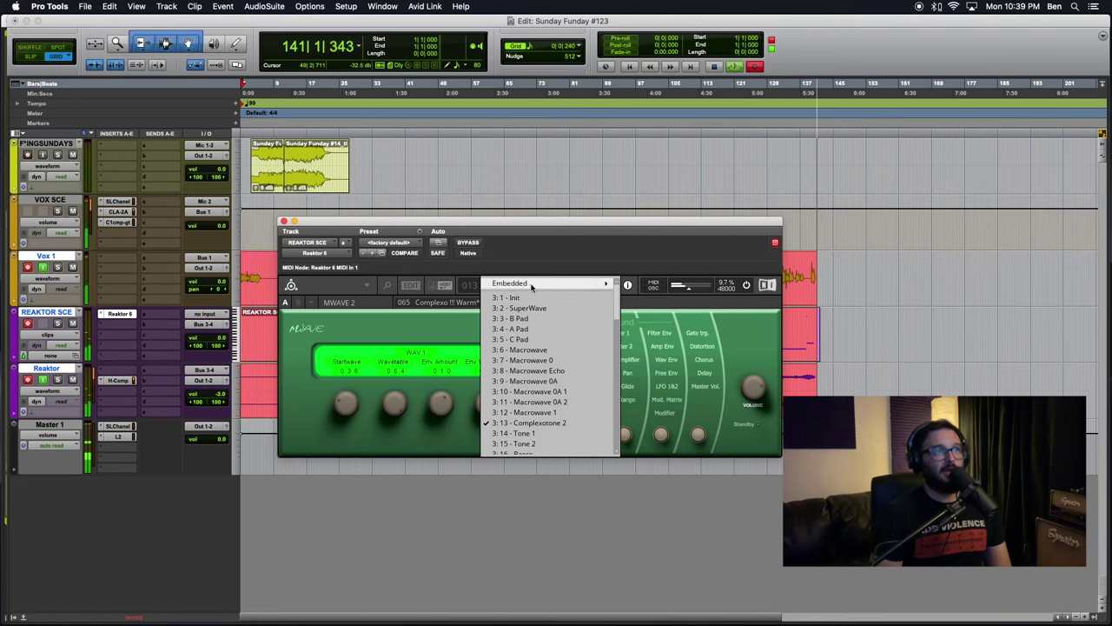
{"action": "mouse_move", "coordinate": [532, 289]}
{"action": "mouse_move", "coordinate": [665, 286]}
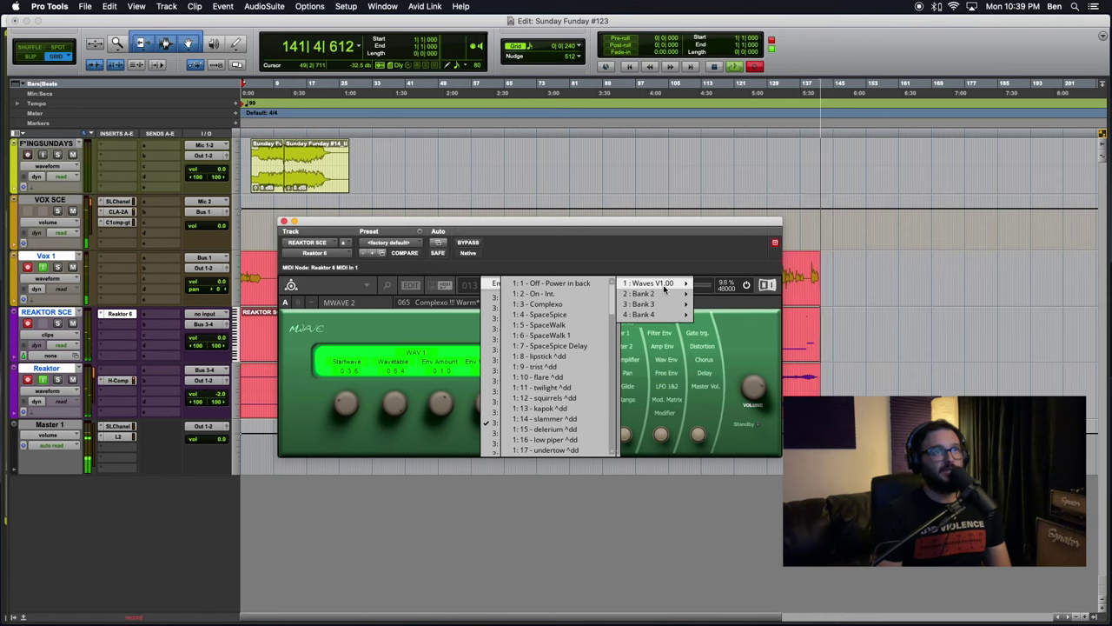
{"action": "mouse_move", "coordinate": [656, 317]}
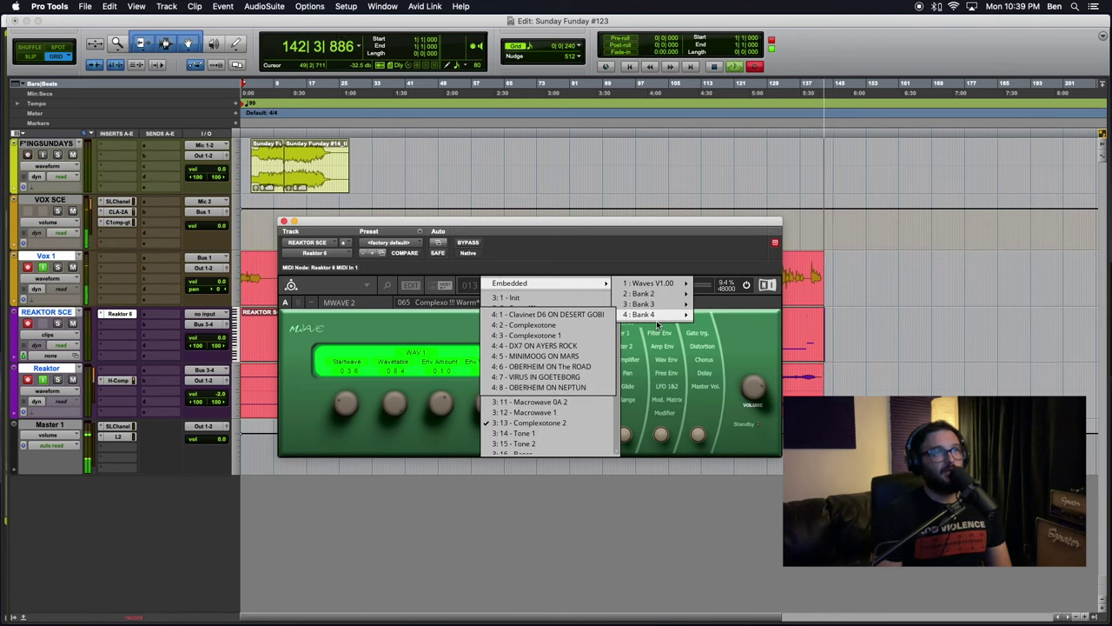
{"action": "left_click", "coordinate": [579, 317]}
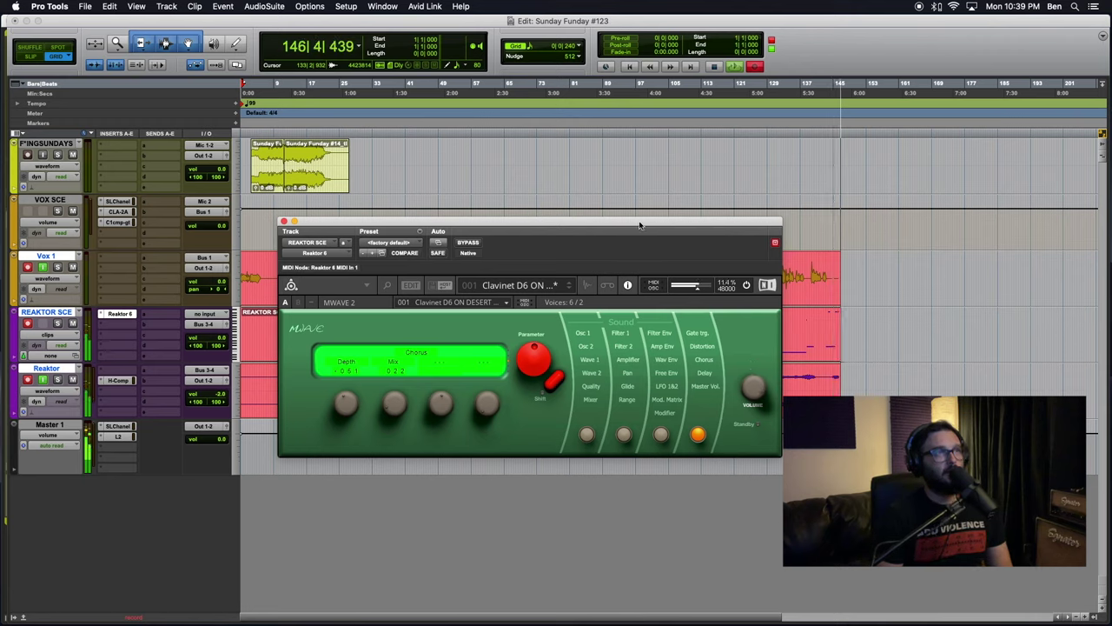
Advance through the Complexotone and Complexotone 1 snapshots, adjusting the synth's volume, and load DX7 ON AYERS ROCK.
{"action": "left_click", "coordinate": [570, 289]}
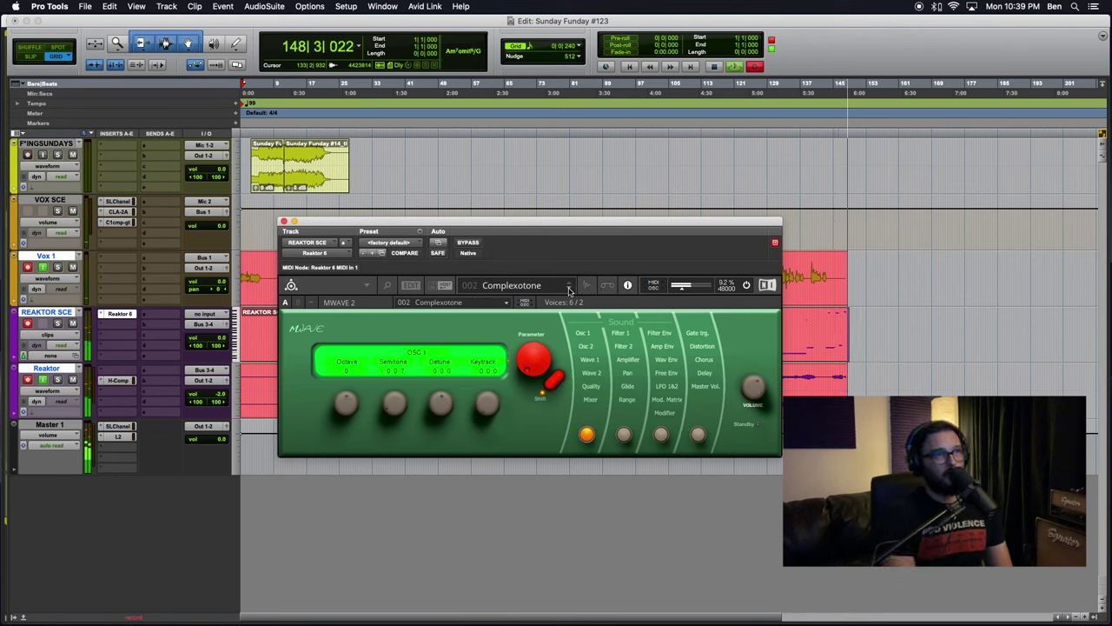
{"action": "left_click", "coordinate": [570, 289]}
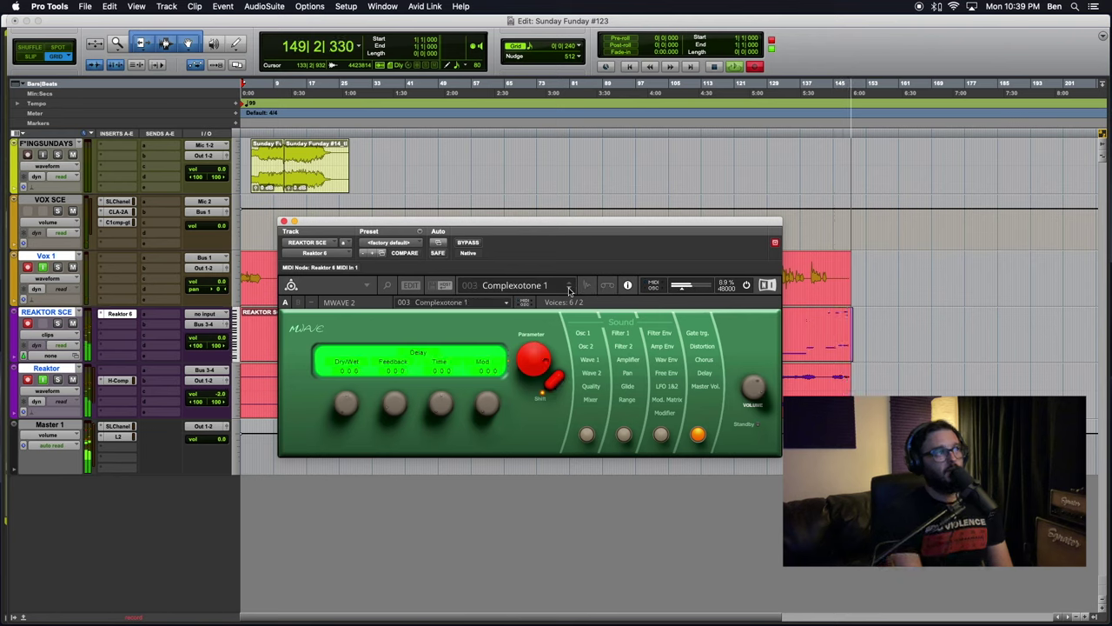
{"action": "left_click_drag", "start_coordinate": [748, 395], "coordinate": [748, 387]}
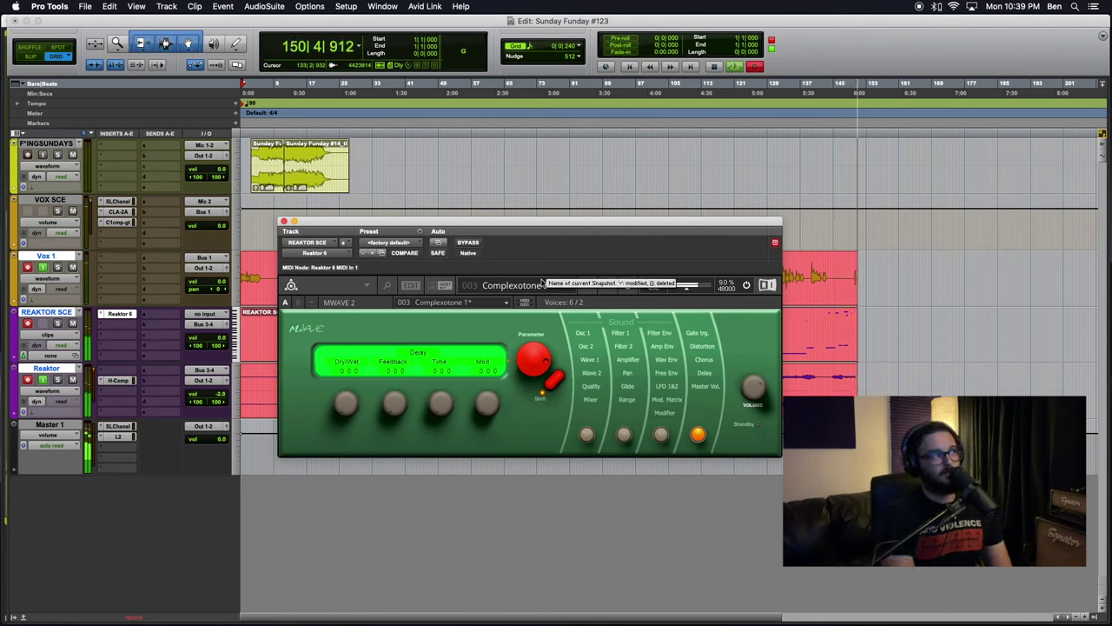
{"action": "left_click", "coordinate": [571, 290]}
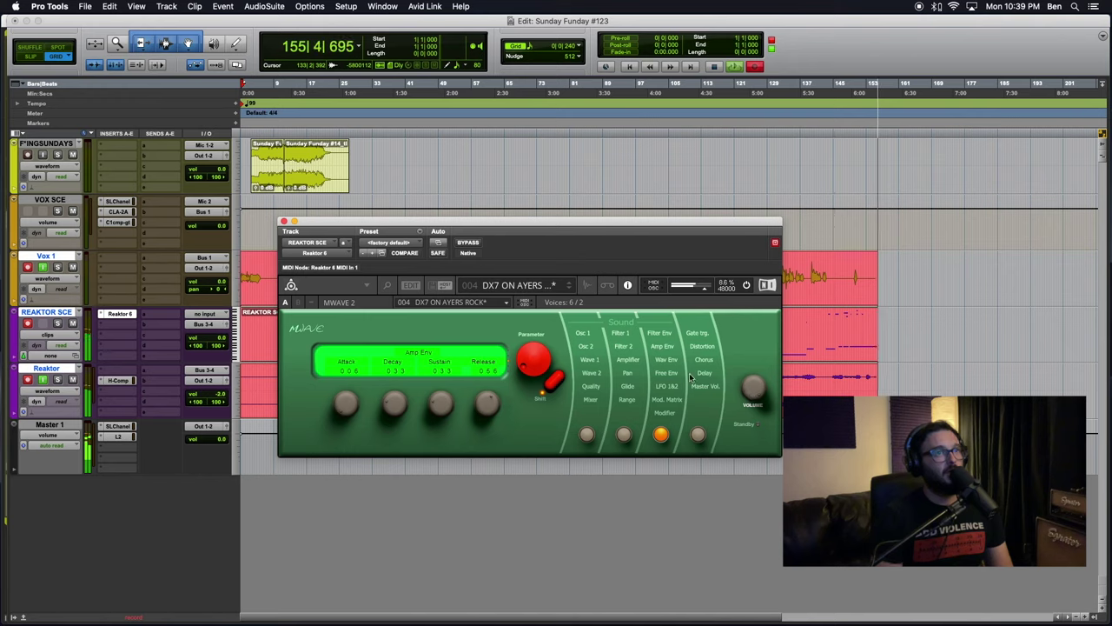
Set the instrument volume Level of DX7 ON AYERS ROCK to 074 and load the MINIMOOG ON MARS snapshot.
{"action": "left_click", "coordinate": [699, 435]}
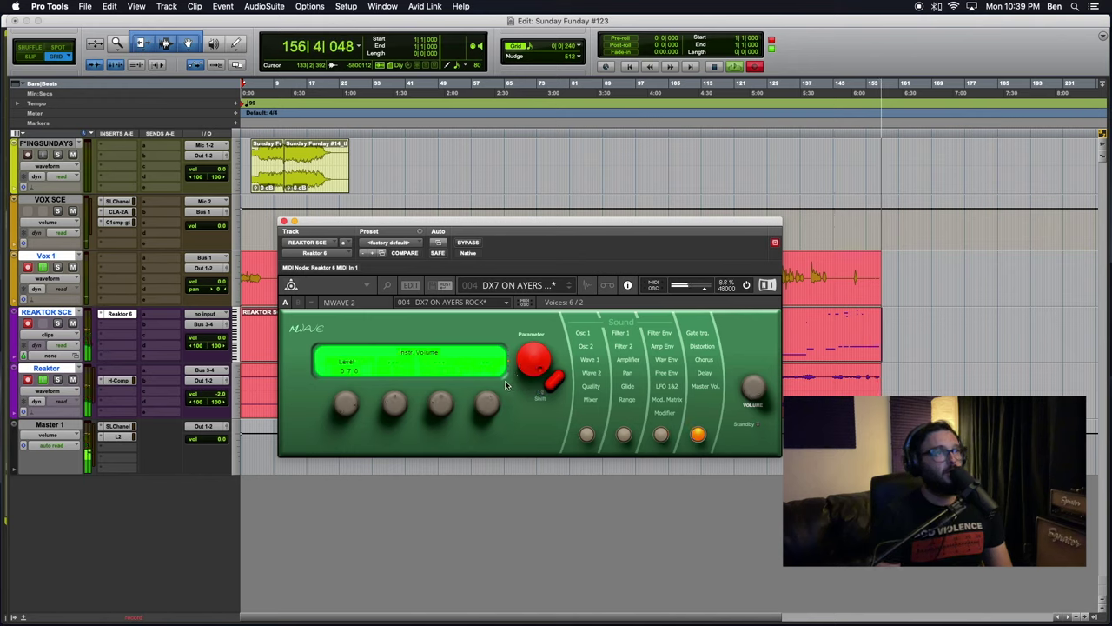
{"action": "mouse_move", "coordinate": [340, 401]}
{"action": "left_mouse_down"}
{"action": "mouse_move", "coordinate": [341, 390]}
{"action": "mouse_move", "coordinate": [338, 399]}
{"action": "left_mouse_up"}
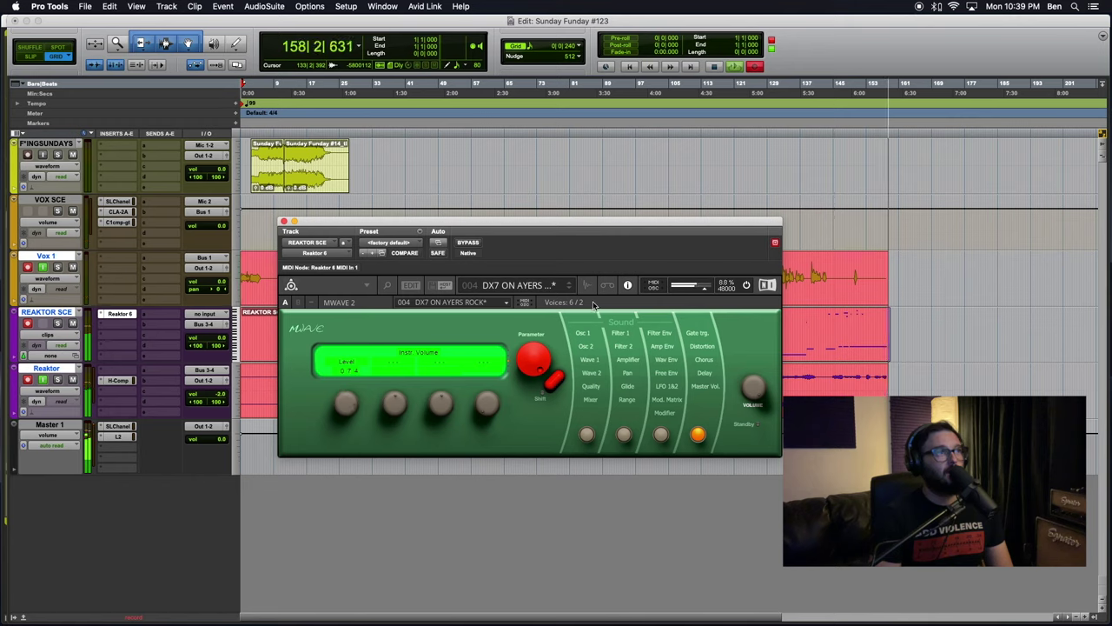
{"action": "left_click", "coordinate": [569, 290]}
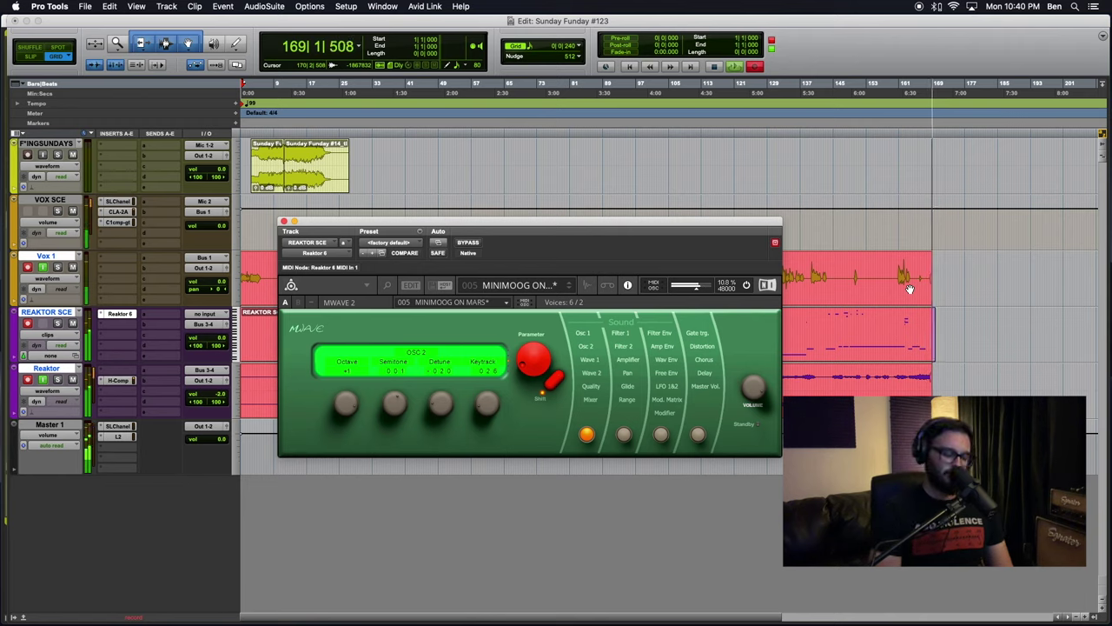
Zoom out the edit timeline, step back to DX7 ON AYERS ROCK and reload MINIMOOG ON MARS.
{"action": "key", "text": "r"}
{"action": "key", "text": "r"}
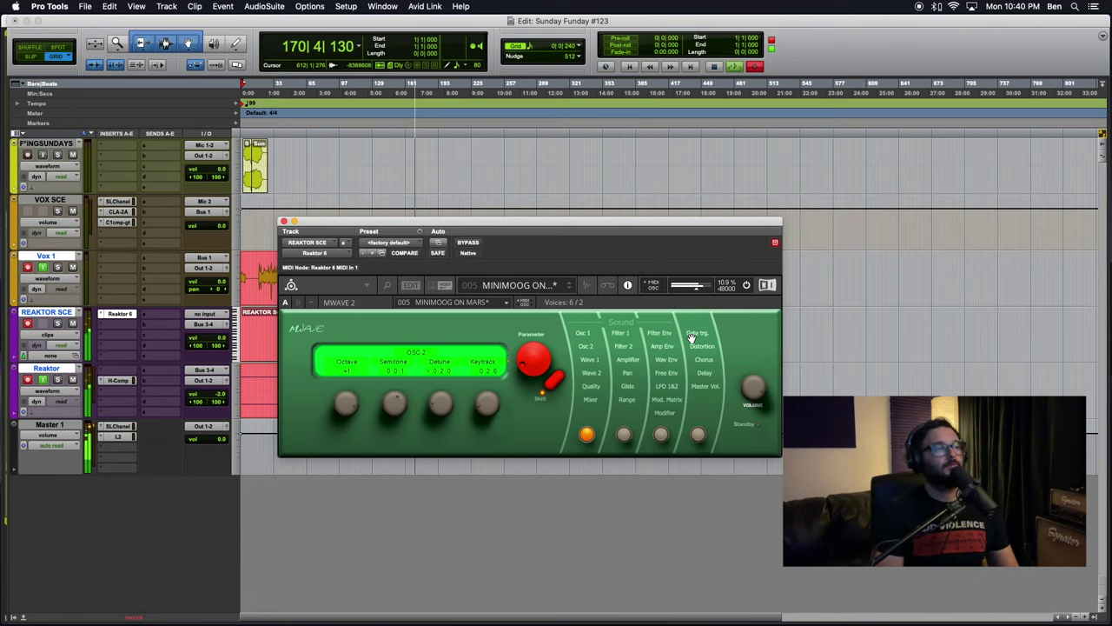
{"action": "left_click", "coordinate": [570, 287]}
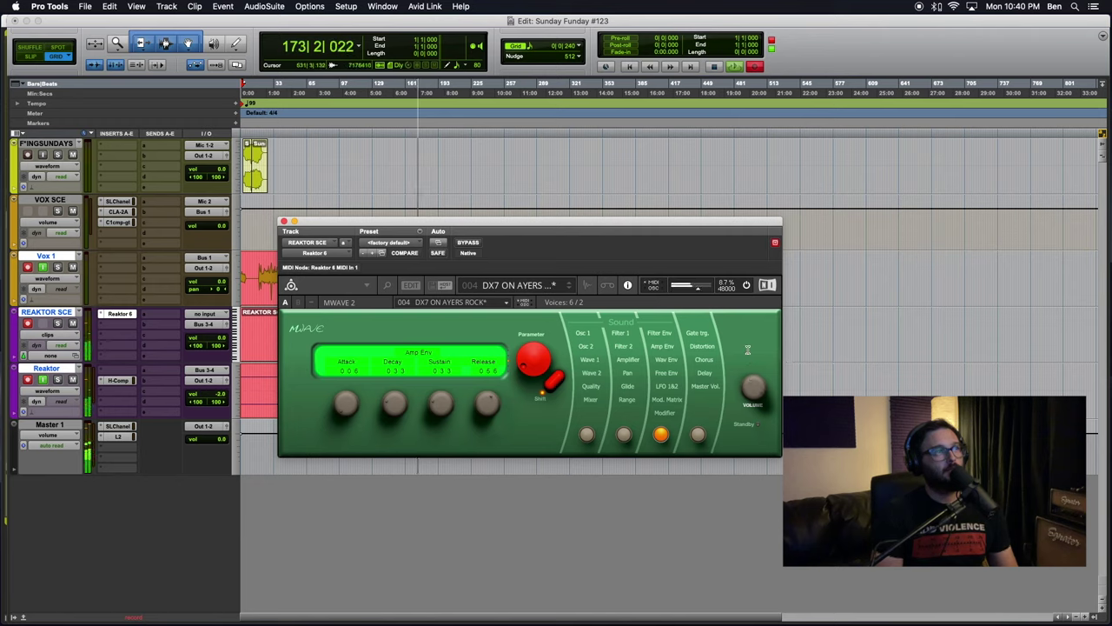
{"action": "left_click", "coordinate": [570, 288]}
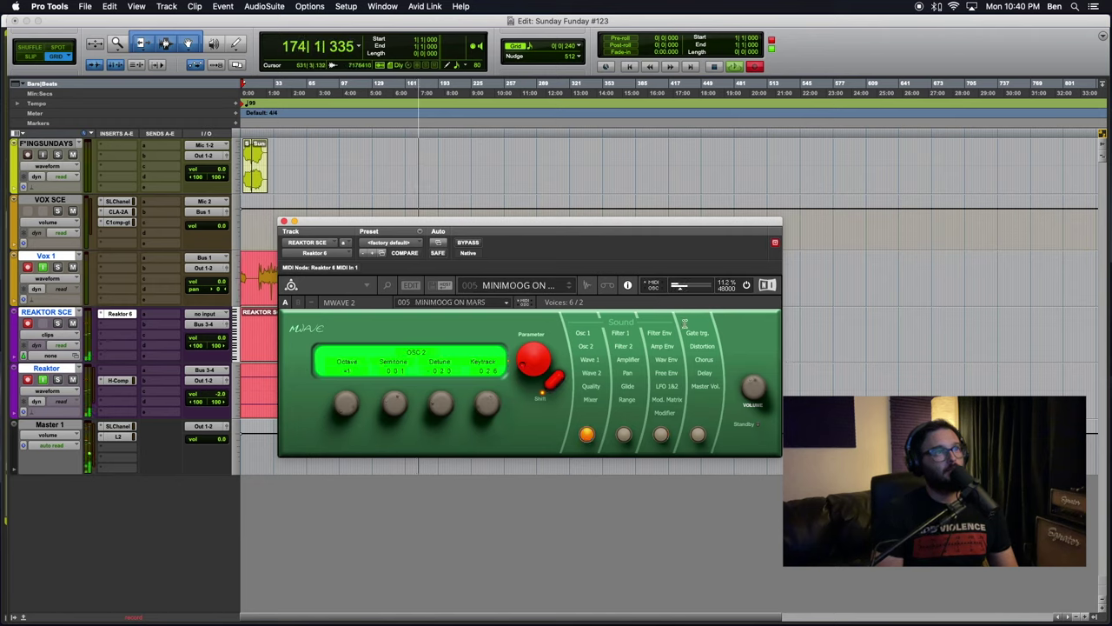
Raise the synth's volume, load VIRUS IN GOETEBORG and advance to OBERHEIM ON NEPTUN.
{"action": "left_click_drag", "start_coordinate": [753, 385], "coordinate": [752, 374]}
{"action": "left_click", "coordinate": [522, 285]}
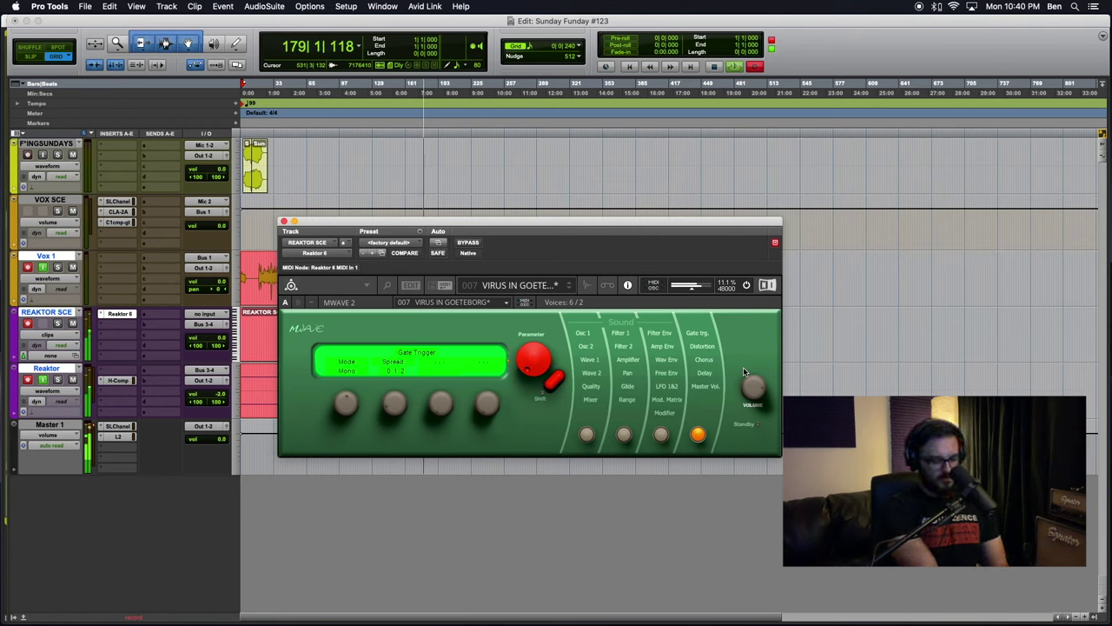
{"action": "left_click", "coordinate": [568, 288]}
{"action": "left_click", "coordinate": [539, 286]}
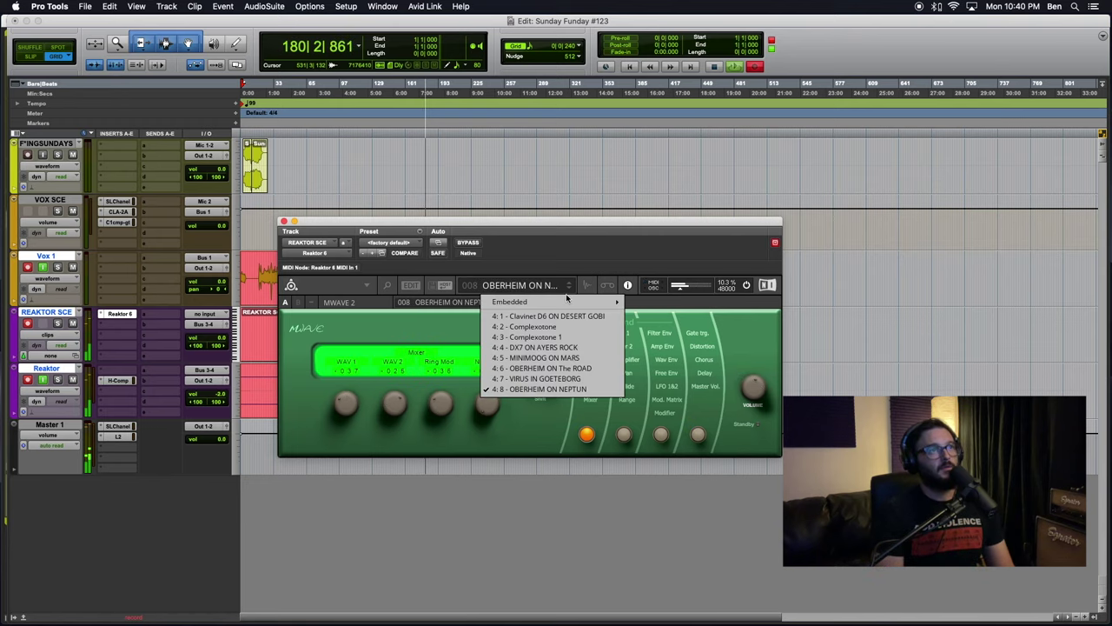
Raise the synth's volume for OBERHEIM ON NEPTUN and set the mixer's Noise level to -020.
{"action": "left_click", "coordinate": [747, 393]}
{"action": "left_click_drag", "start_coordinate": [752, 393], "coordinate": [752, 376]}
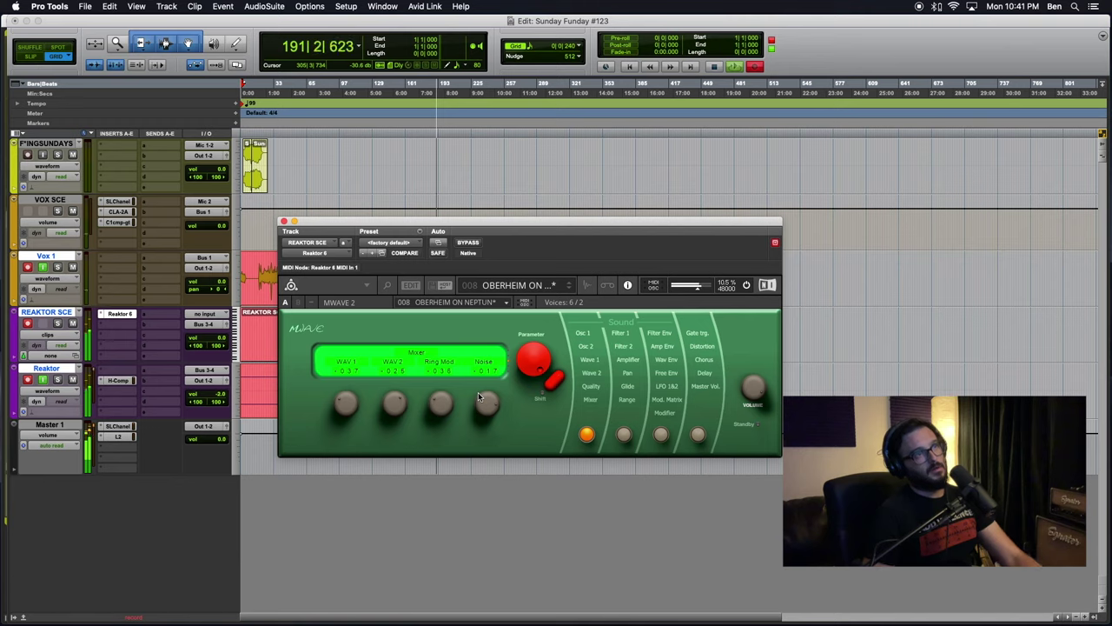
{"action": "left_click_drag", "start_coordinate": [490, 407], "coordinate": [491, 418]}
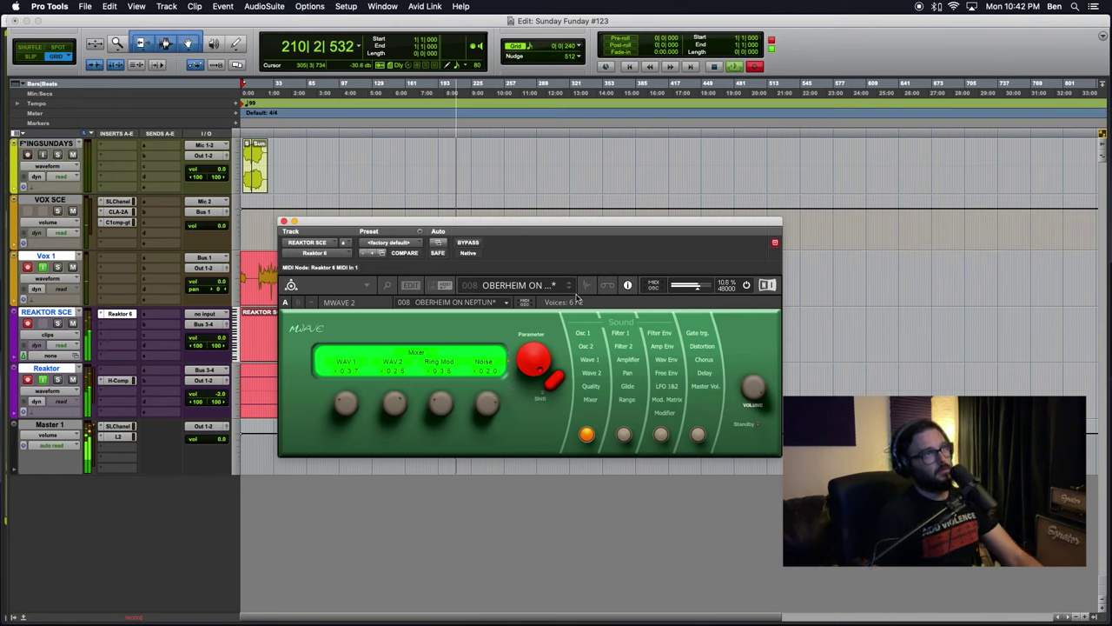
Load the Init snapshot from the embedded Bank 3.
{"action": "left_click", "coordinate": [508, 287]}
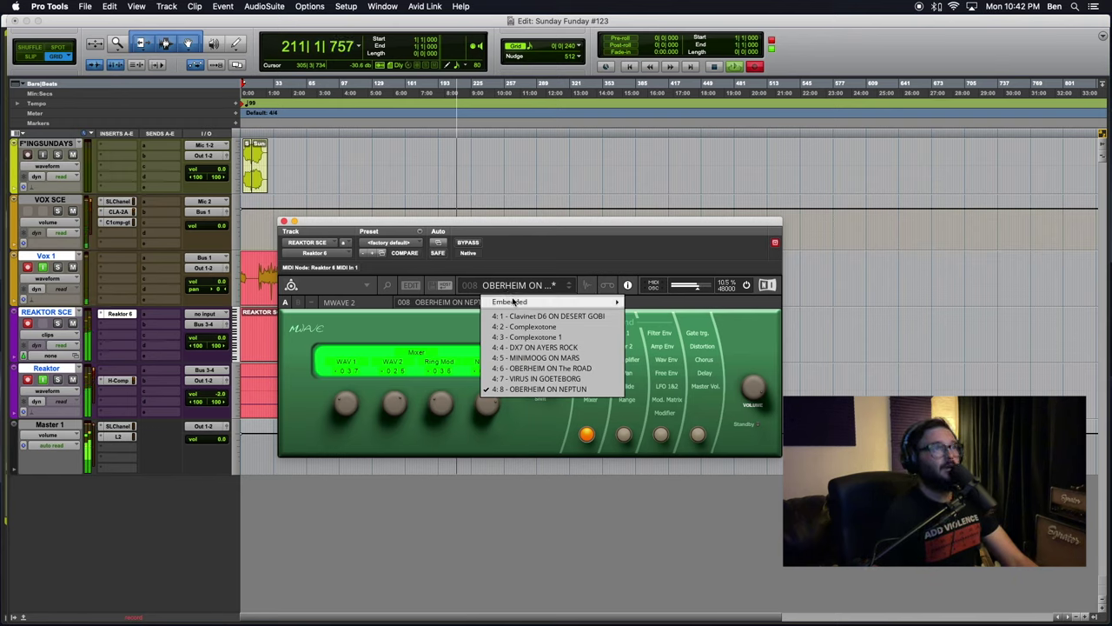
{"action": "mouse_move", "coordinate": [565, 301]}
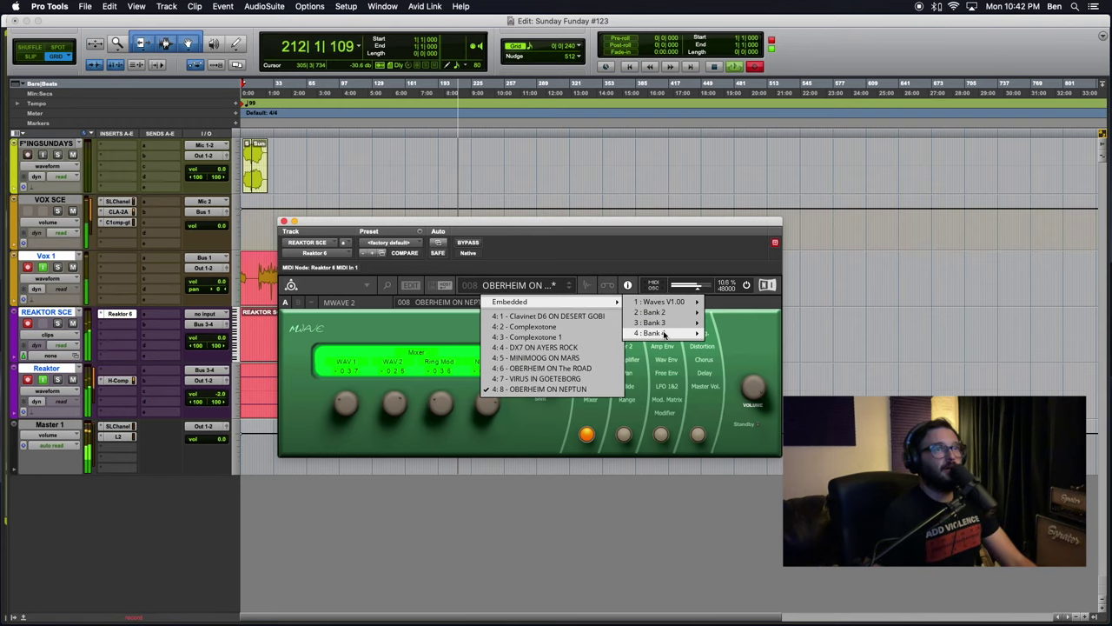
{"action": "mouse_move", "coordinate": [660, 322]}
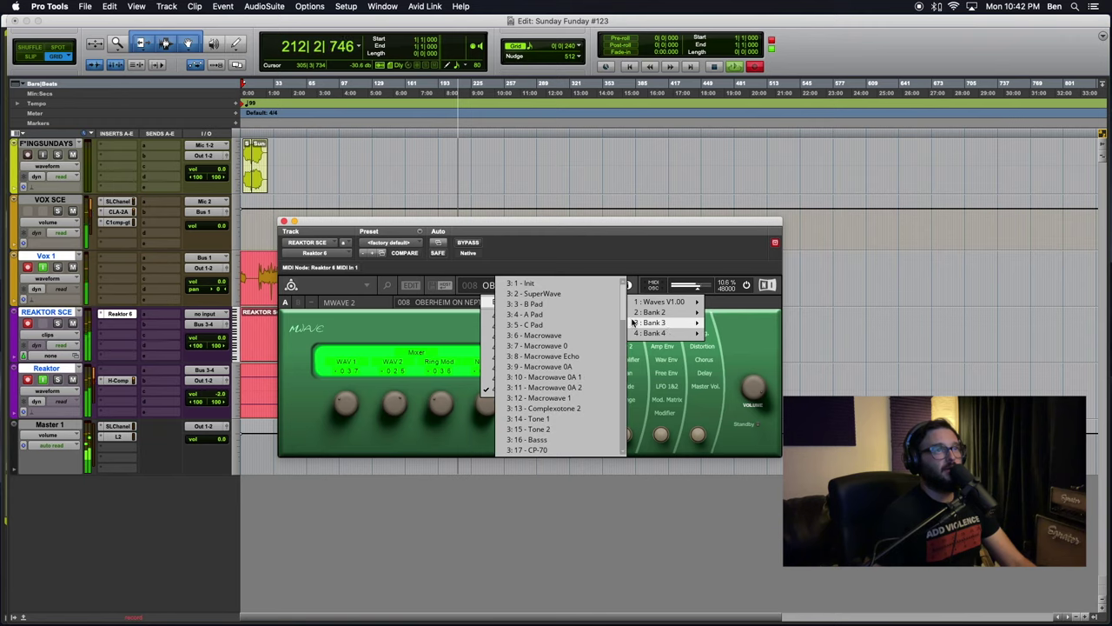
{"action": "left_click", "coordinate": [540, 288]}
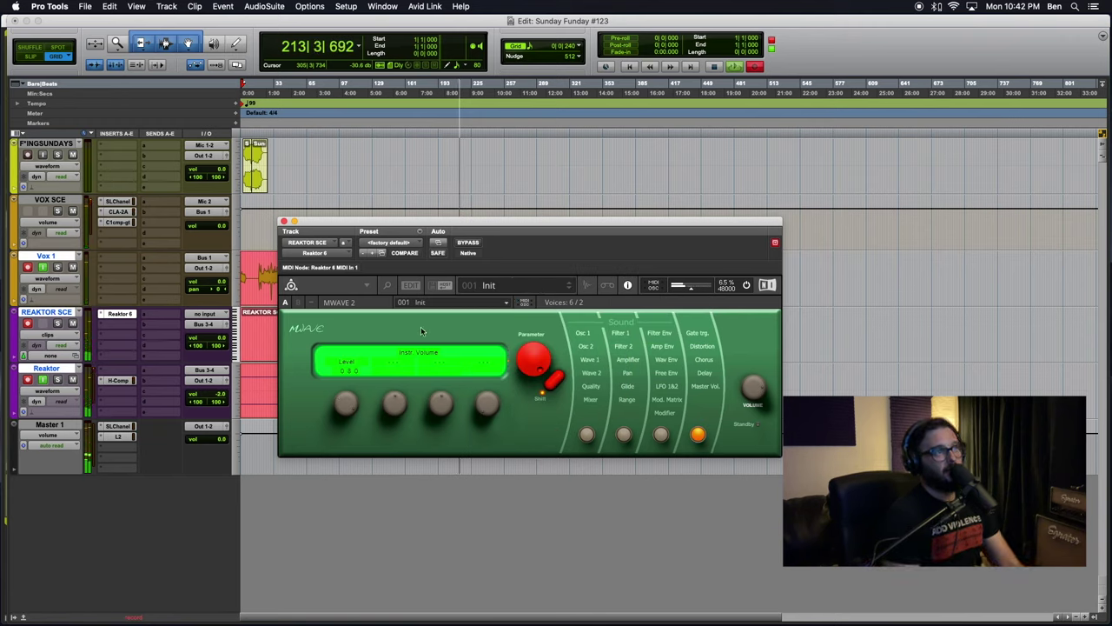
Advance through the SuperWave, B Pad, A Pad, C Pad, Macrowave and Macrowave 0 snapshots to Macrowave Echo.
{"action": "left_click", "coordinate": [570, 288]}
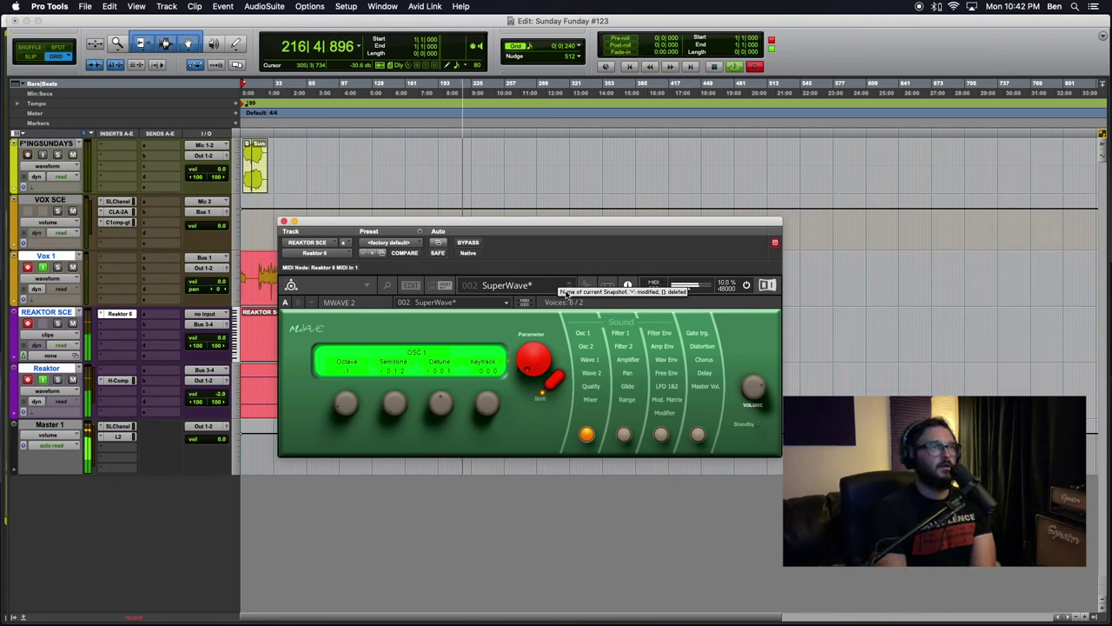
{"action": "left_click", "coordinate": [570, 288]}
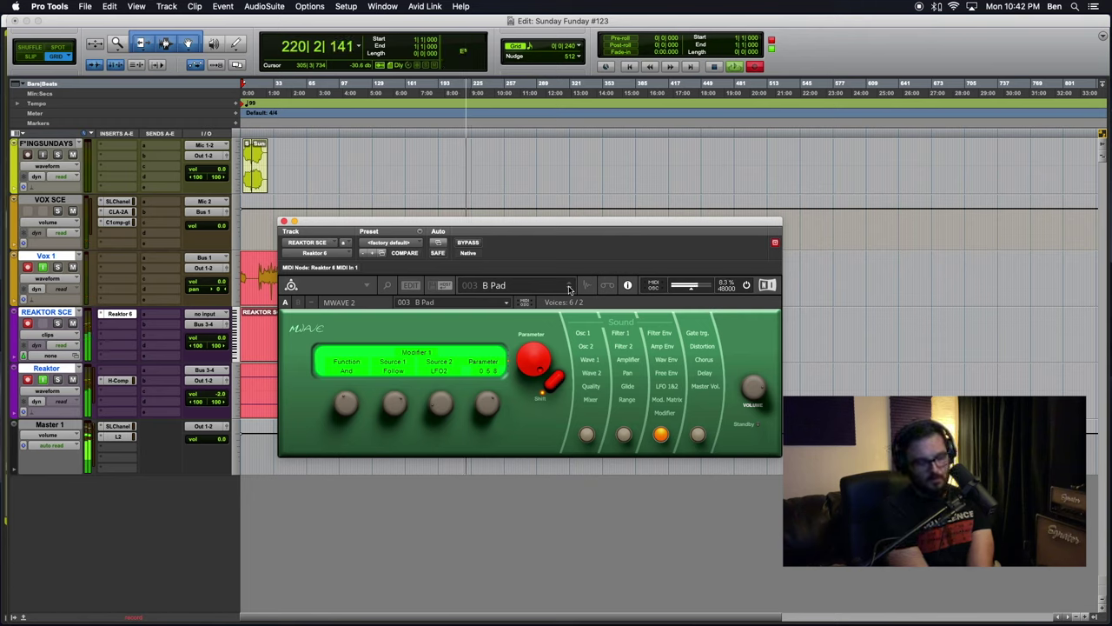
{"action": "left_click", "coordinate": [569, 288]}
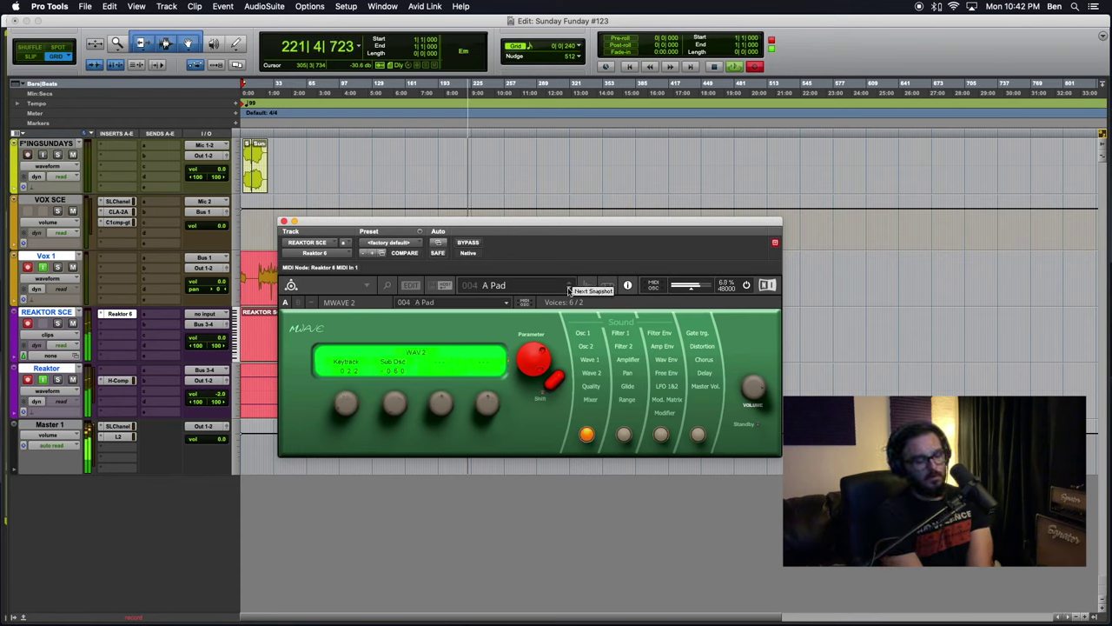
{"action": "left_click", "coordinate": [569, 288]}
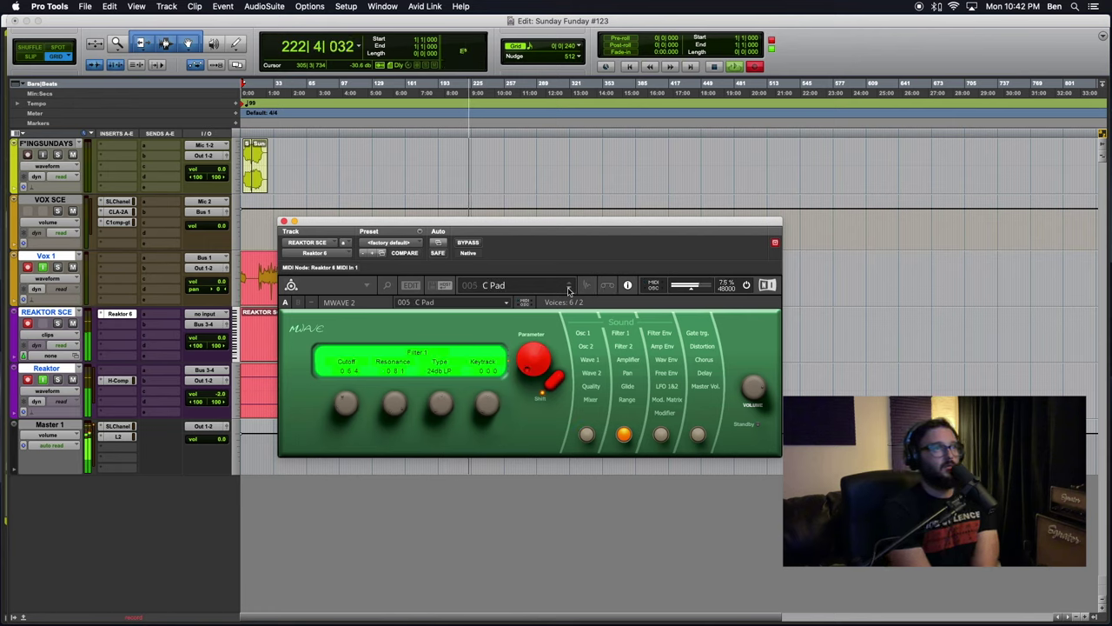
{"action": "left_click", "coordinate": [569, 288]}
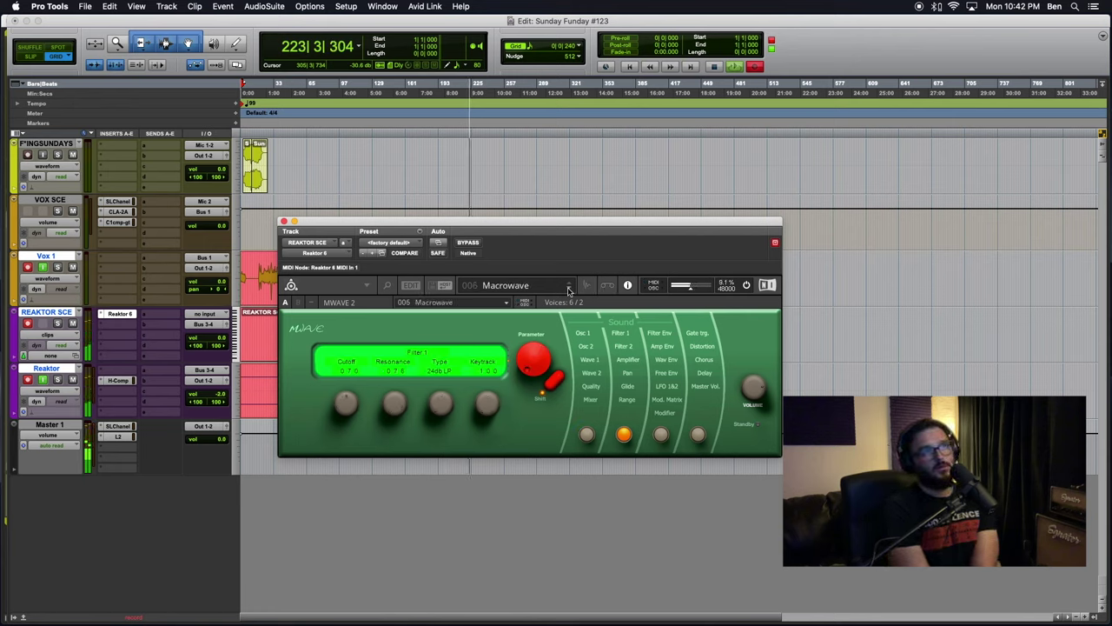
{"action": "left_click", "coordinate": [569, 288]}
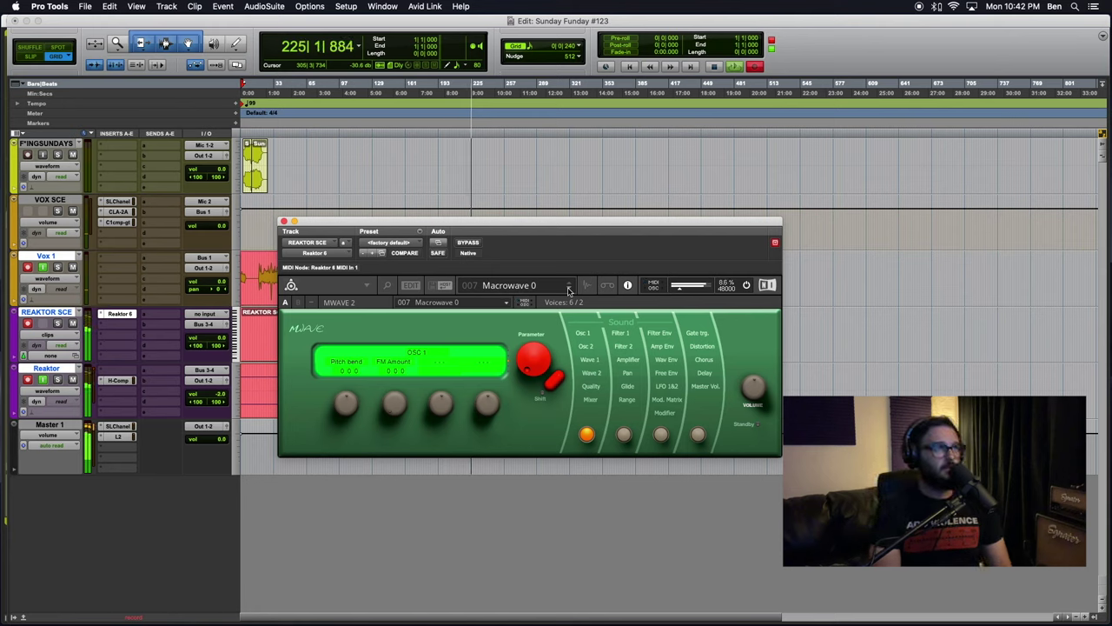
{"action": "left_click", "coordinate": [569, 288]}
Browse the Bank 3 snapshot list down to its end and load Macrowave 0A.
{"action": "left_click", "coordinate": [528, 290]}
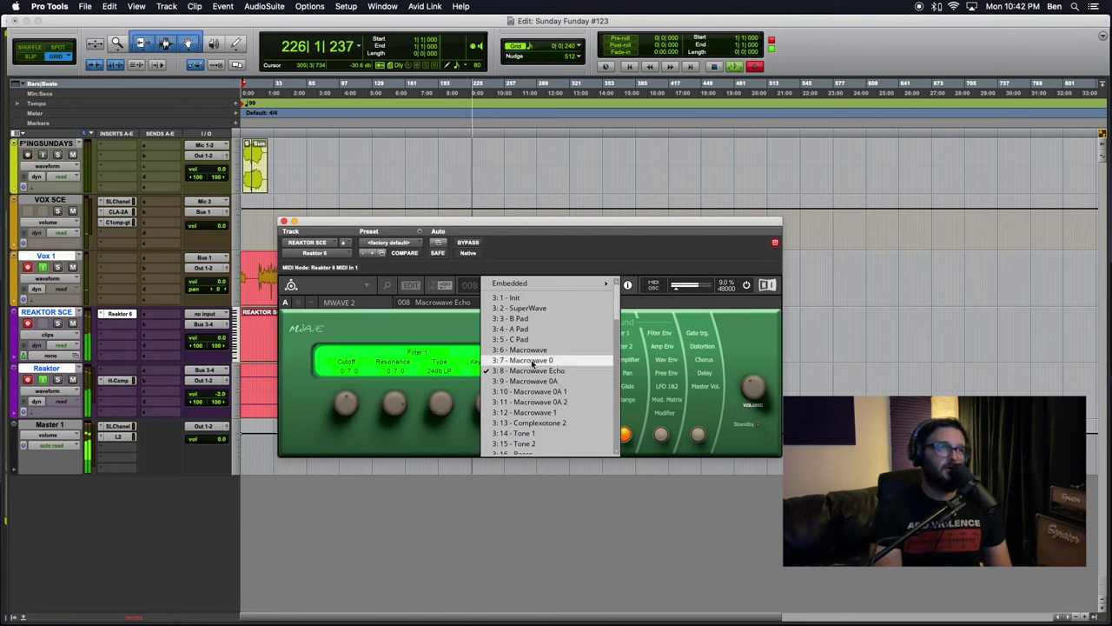
{"action": "scroll", "coordinate": [534, 374], "scroll_direction": "down", "scroll_amount": 20}
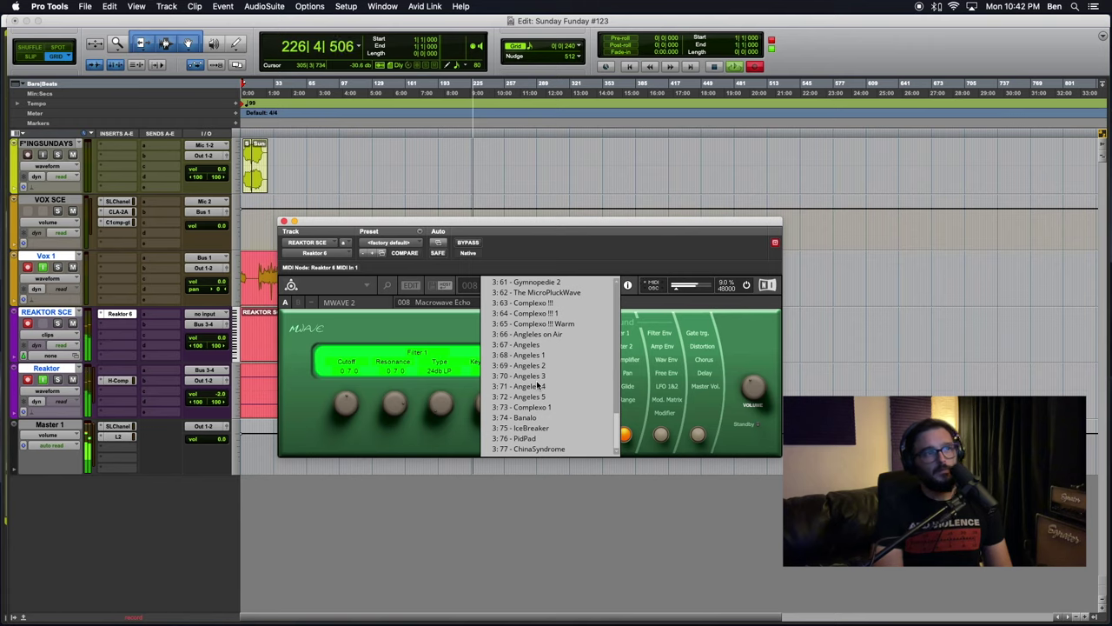
{"action": "scroll", "coordinate": [537, 384], "scroll_direction": "up", "scroll_amount": 15}
{"action": "left_click", "coordinate": [524, 384]}
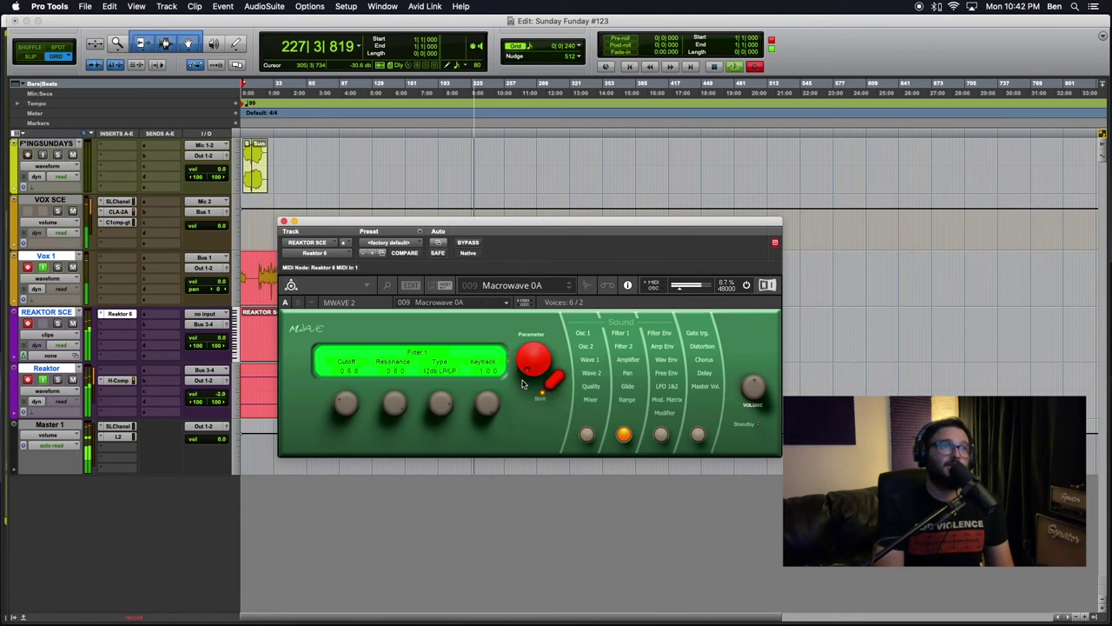
Advance through Macrowave 0A 1 and Macrowave 0A 2 to Macrowave 1, lowering the synth's volume on Macrowave 0A 1.
{"action": "left_click", "coordinate": [568, 287]}
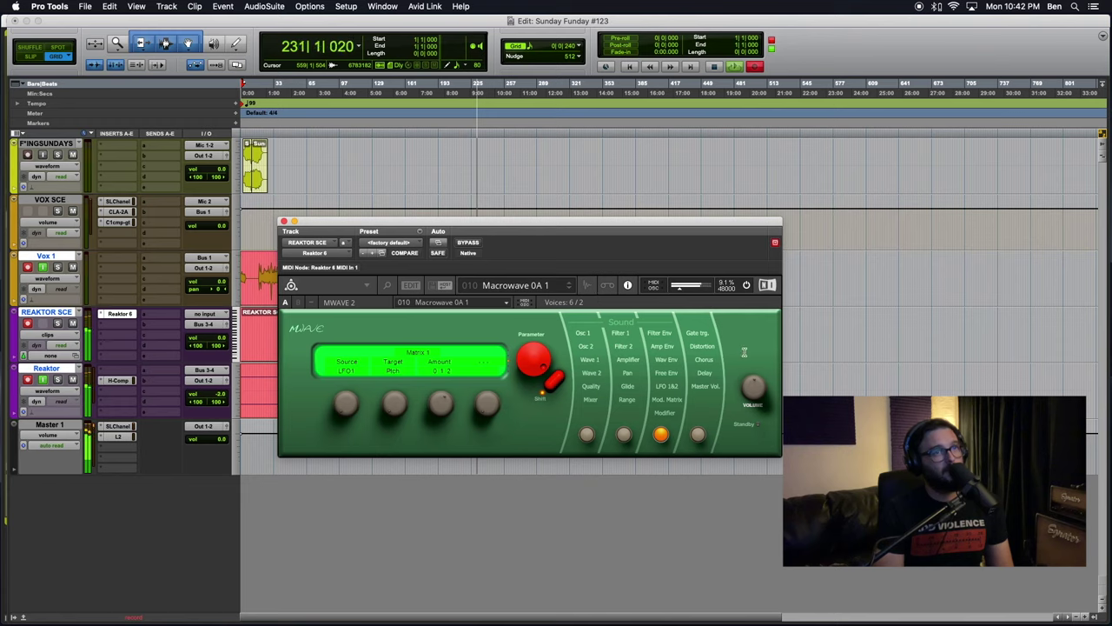
{"action": "left_click_drag", "start_coordinate": [753, 387], "coordinate": [753, 393]}
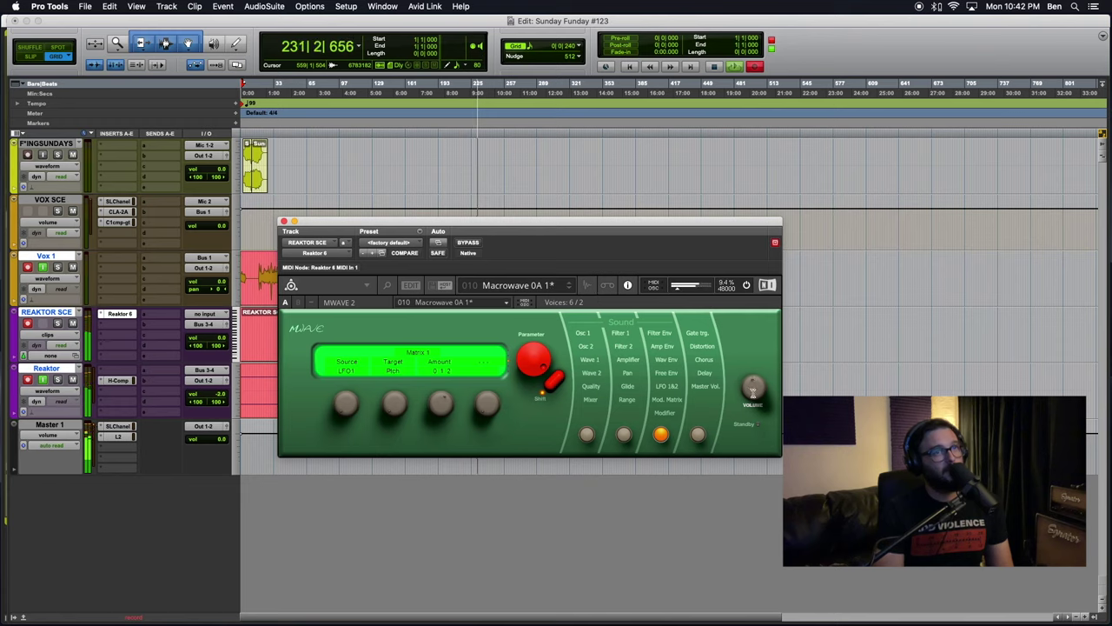
{"action": "left_click", "coordinate": [570, 287]}
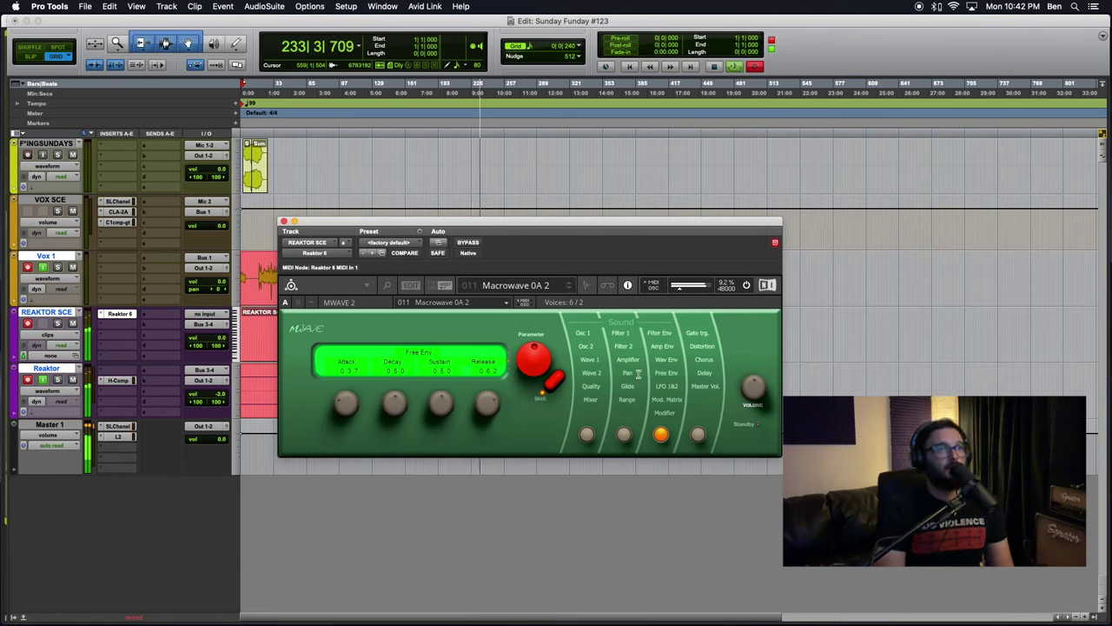
{"action": "left_click", "coordinate": [570, 286]}
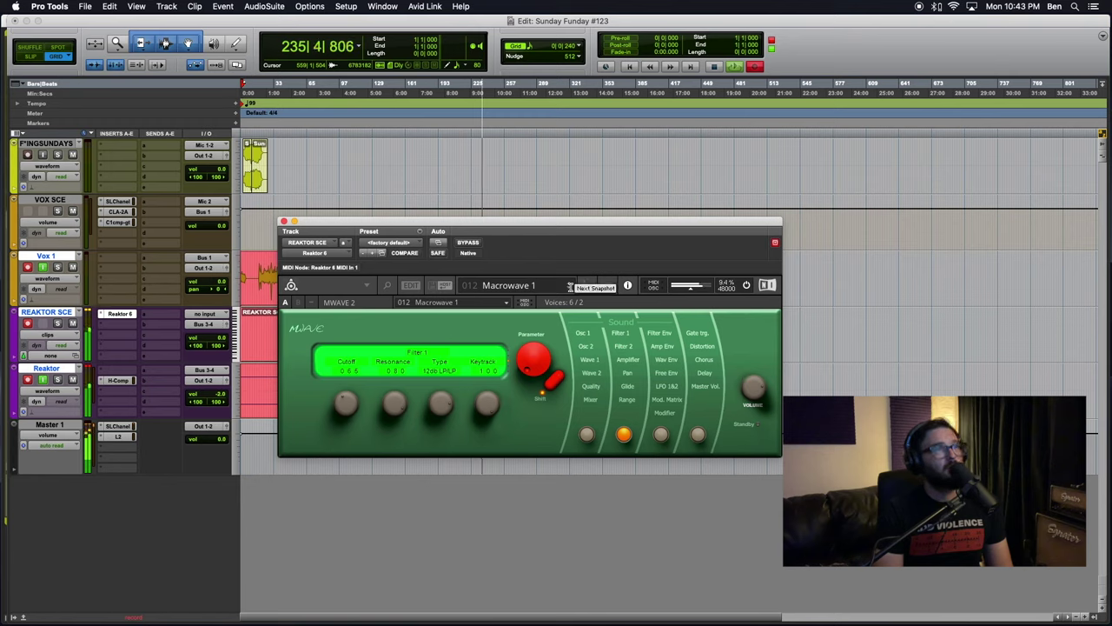
Load the Complexotone 2 and Tone 1 snapshots in turn, raising the synth's volume on each.
{"action": "left_click", "coordinate": [570, 286]}
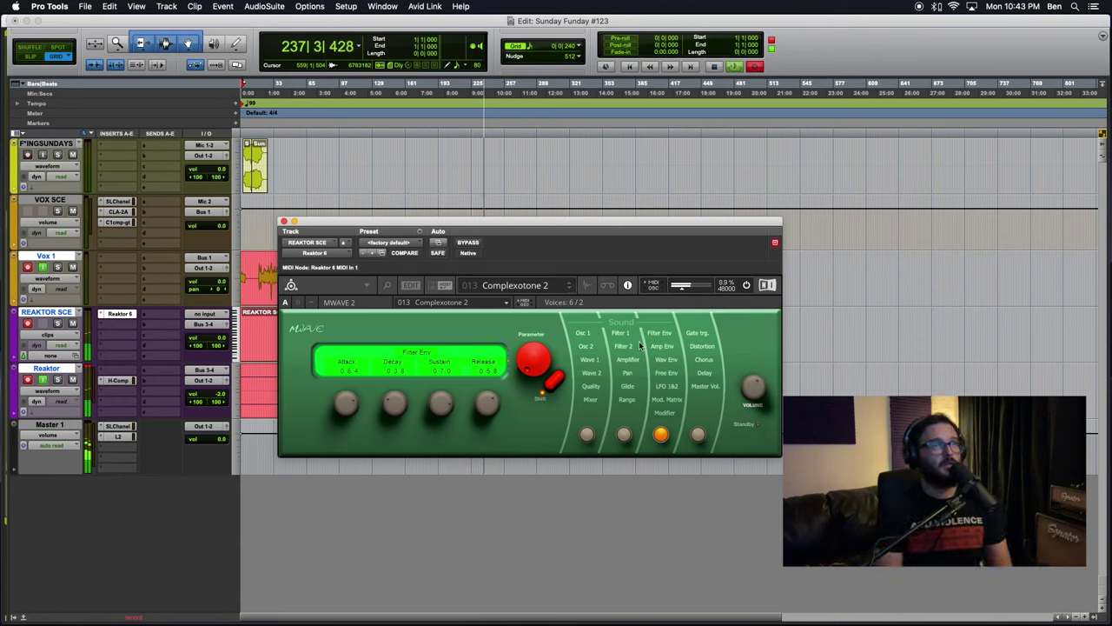
{"action": "left_click_drag", "start_coordinate": [760, 387], "coordinate": [759, 375]}
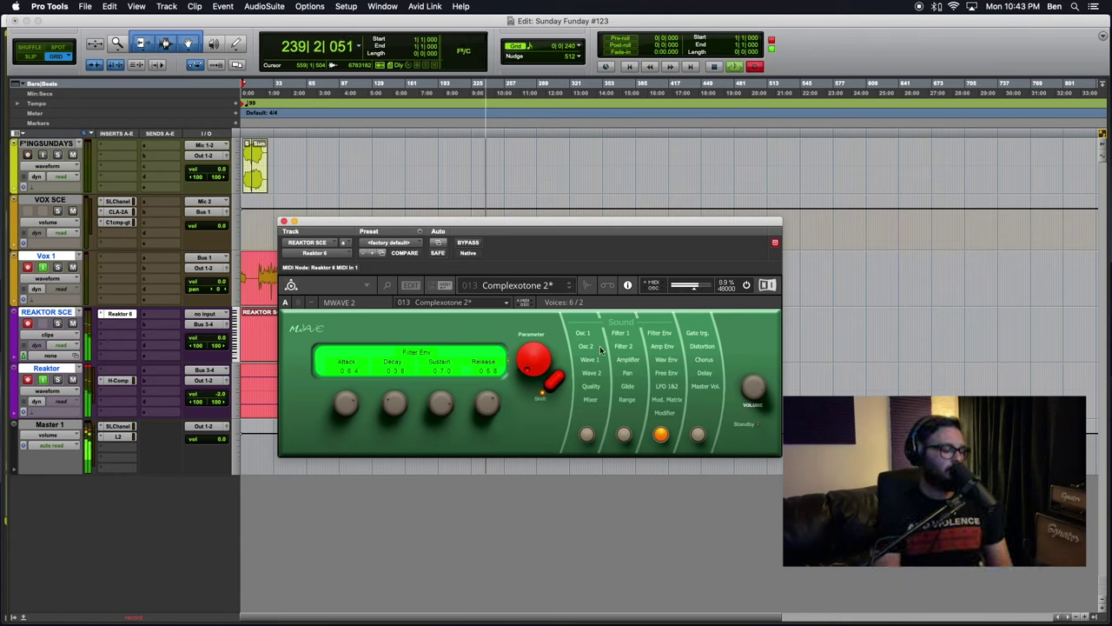
{"action": "left_click", "coordinate": [568, 287]}
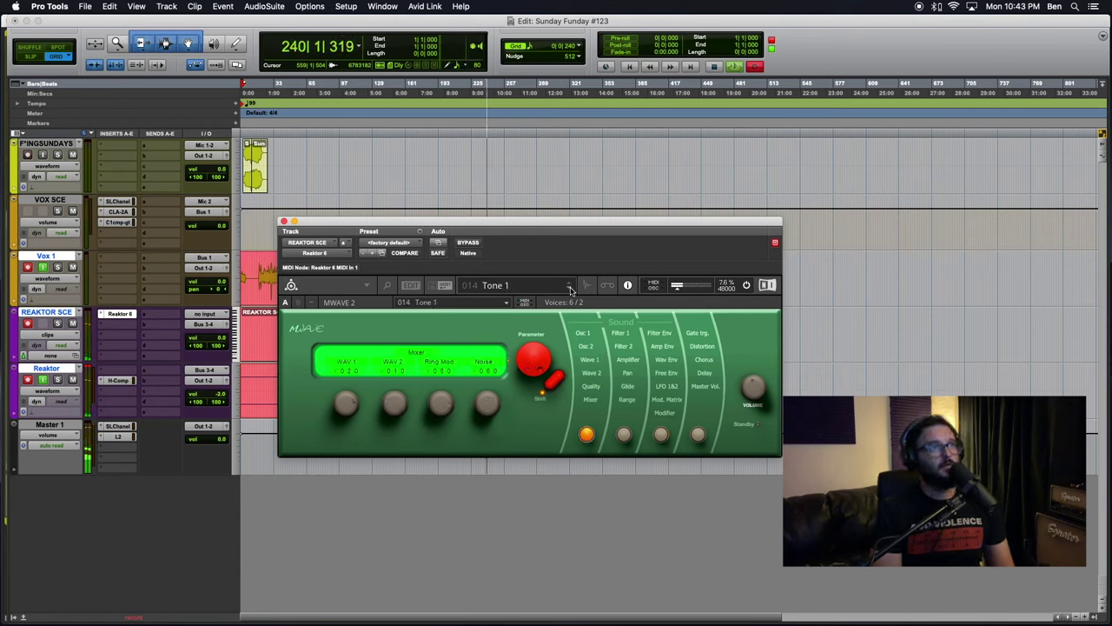
{"action": "left_click_drag", "start_coordinate": [756, 408], "coordinate": [754, 382]}
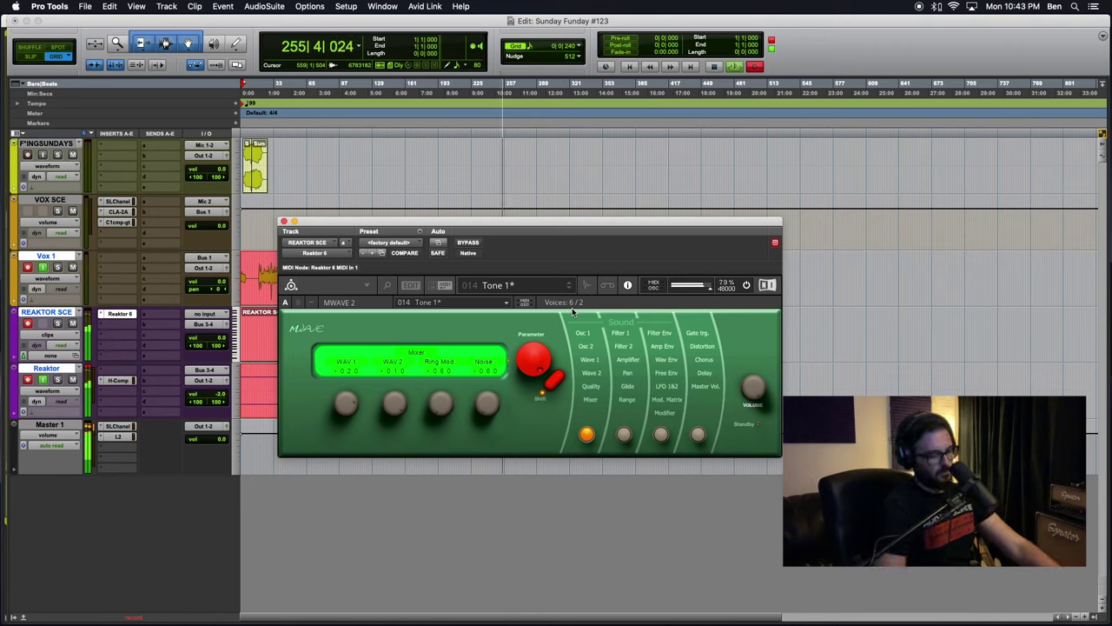
Load the Tone 2 and Basss snapshots, raising the synth's volume on each and clearing the Reaktor and Vox 1 track clip indicators.
{"action": "left_click", "coordinate": [87, 370]}
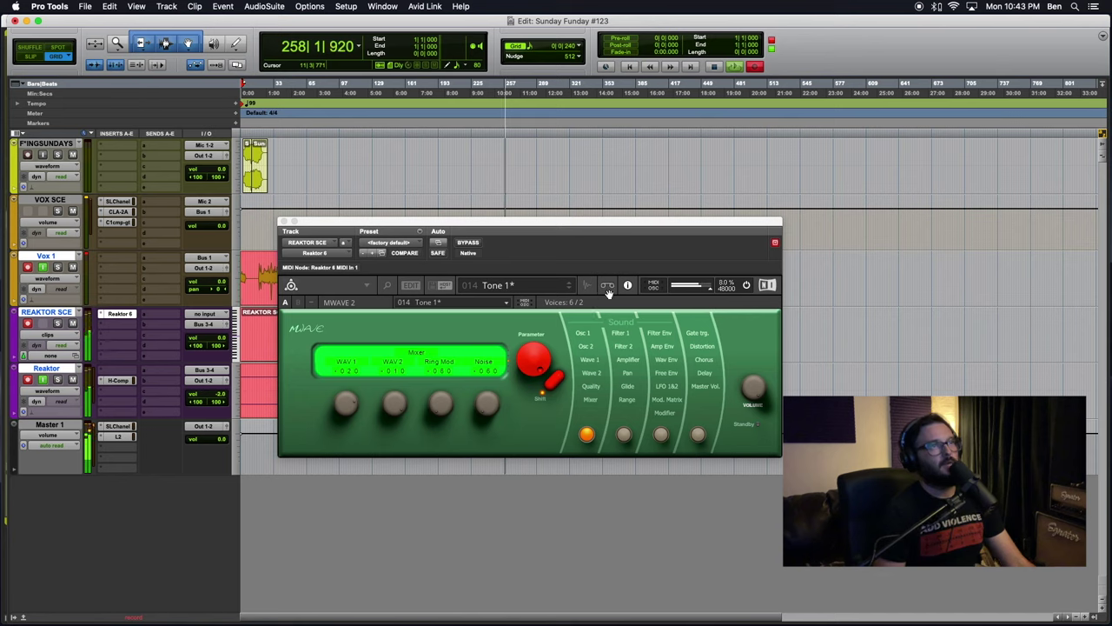
{"action": "left_click", "coordinate": [572, 289]}
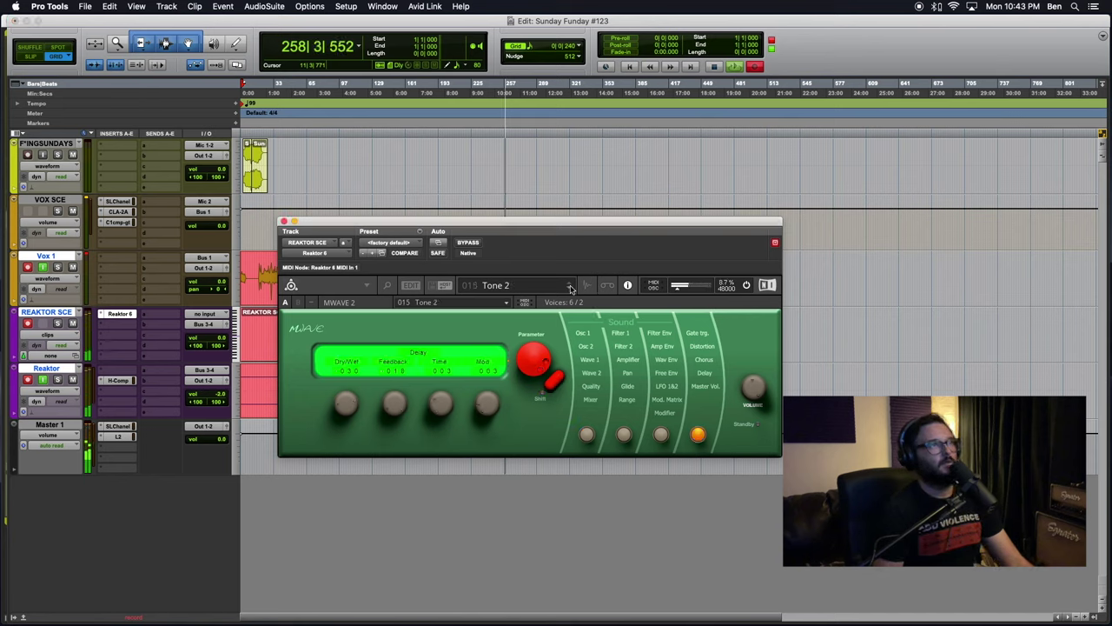
{"action": "left_click", "coordinate": [87, 255]}
{"action": "left_click_drag", "start_coordinate": [763, 381], "coordinate": [764, 369]}
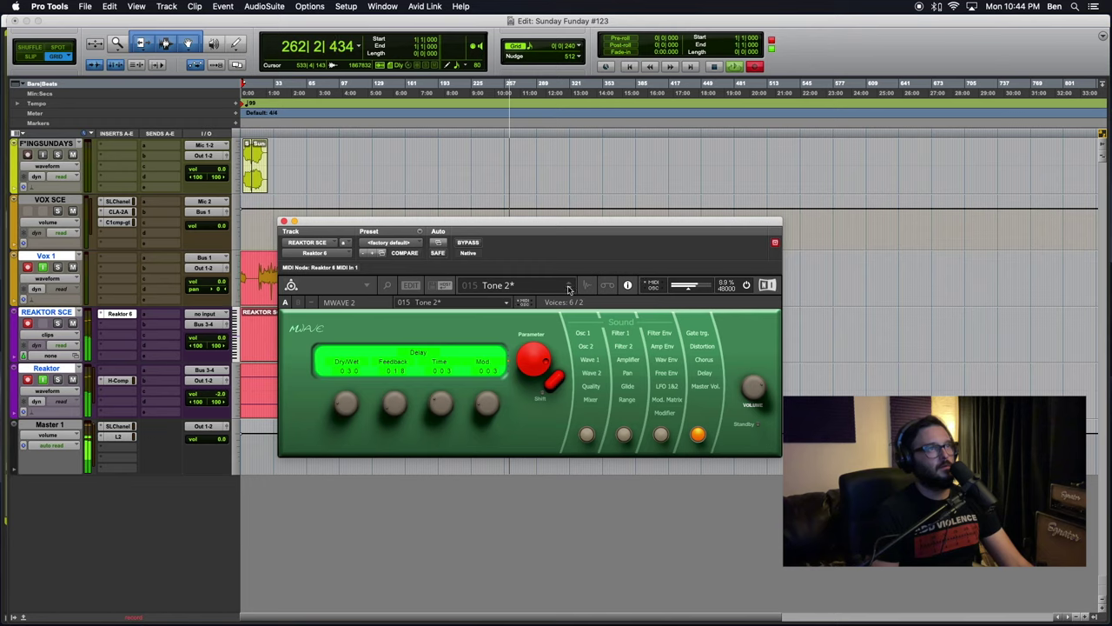
{"action": "left_click", "coordinate": [569, 283]}
{"action": "left_click_drag", "start_coordinate": [755, 392], "coordinate": [751, 368]}
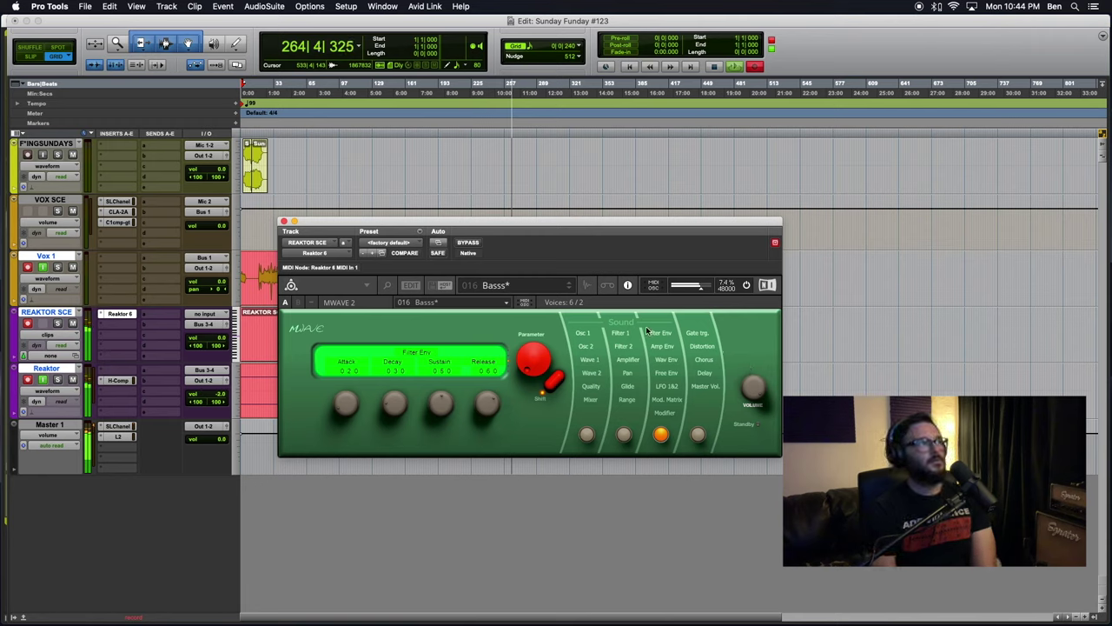
Load the CP-70 and CP-71 snapshots of Bank 3 in turn.
{"action": "left_click", "coordinate": [570, 288]}
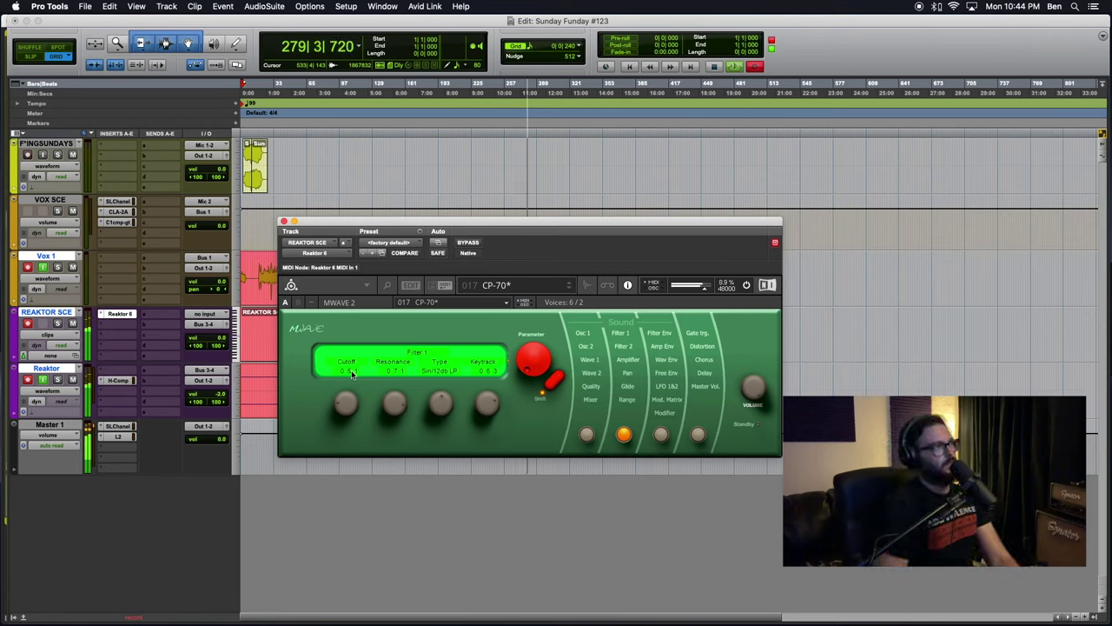
{"action": "left_click", "coordinate": [570, 288]}
{"action": "left_click", "coordinate": [570, 285]}
{"action": "left_click", "coordinate": [570, 285]}
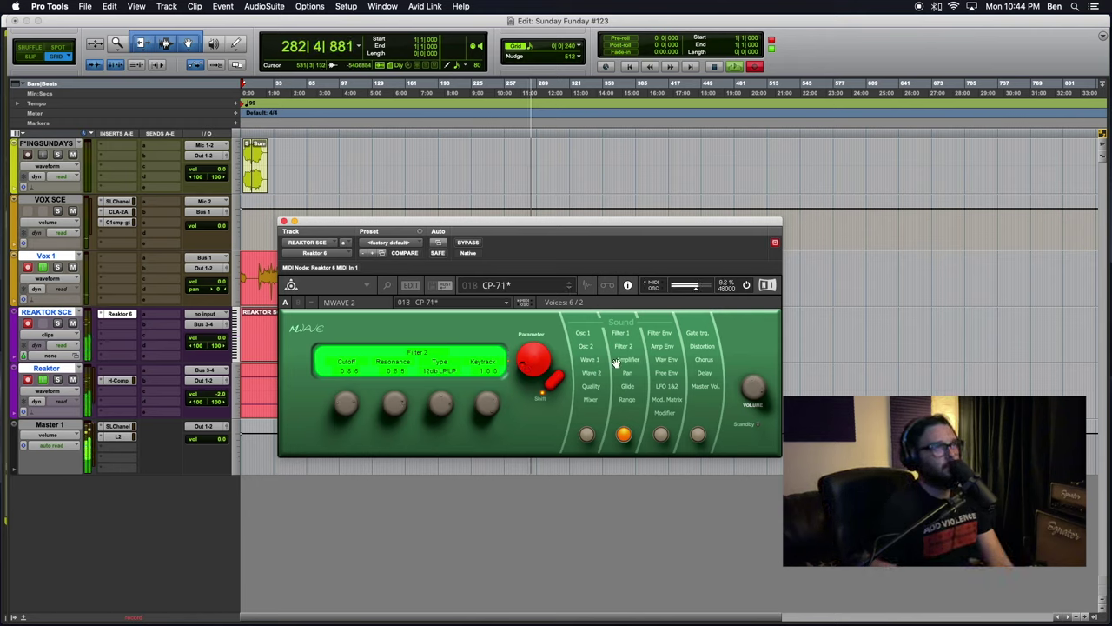
Load the Simple Bass snapshot, raise the synth's volume and sweep the Filter 1 cutoff, ending at 103.
{"action": "left_click", "coordinate": [568, 287]}
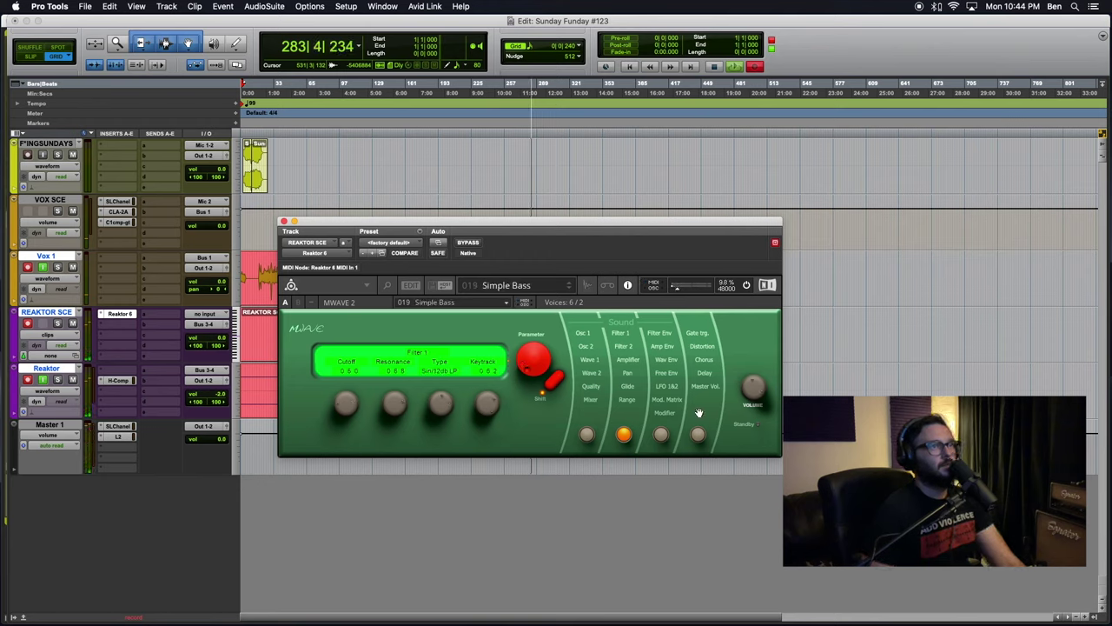
{"action": "left_click_drag", "start_coordinate": [742, 389], "coordinate": [740, 383]}
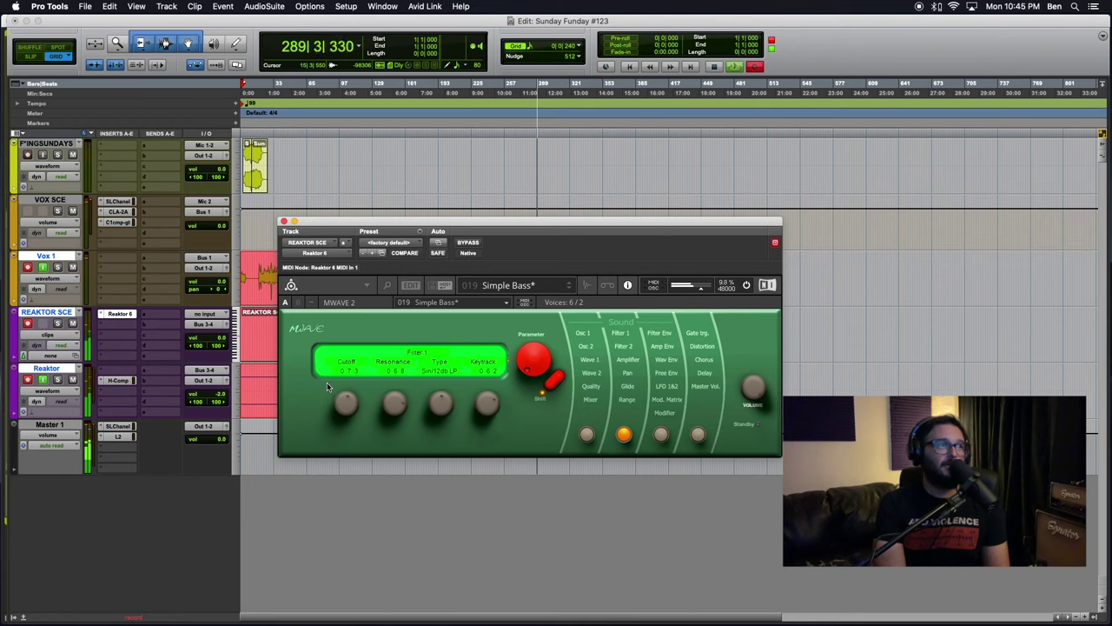
{"action": "left_click_drag", "start_coordinate": [339, 406], "coordinate": [340, 408]}
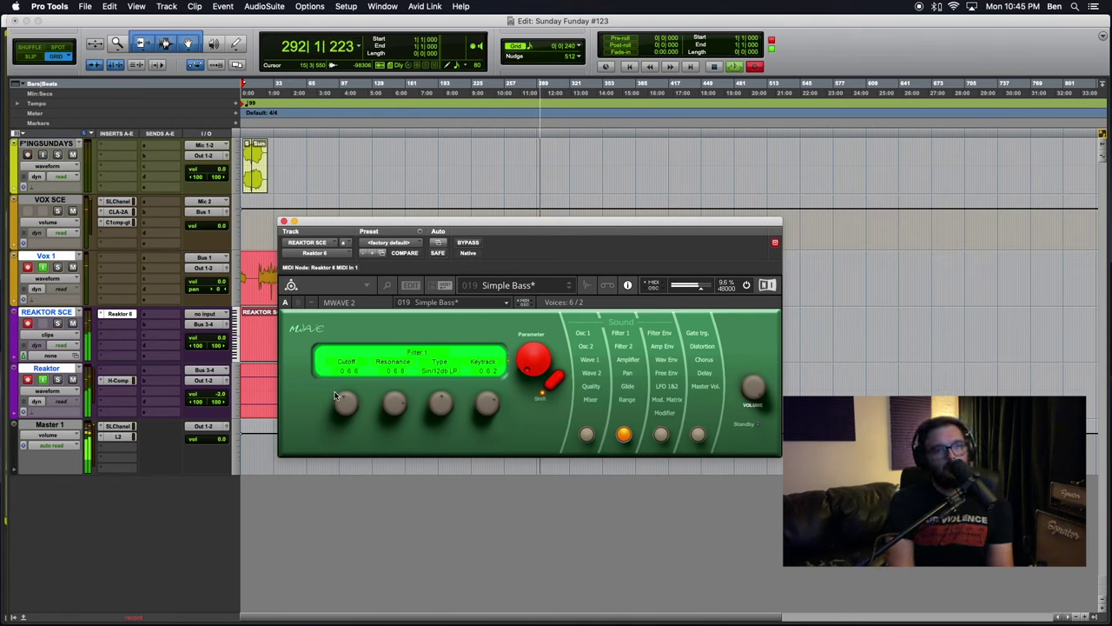
{"action": "left_click_drag", "start_coordinate": [349, 412], "coordinate": [350, 376]}
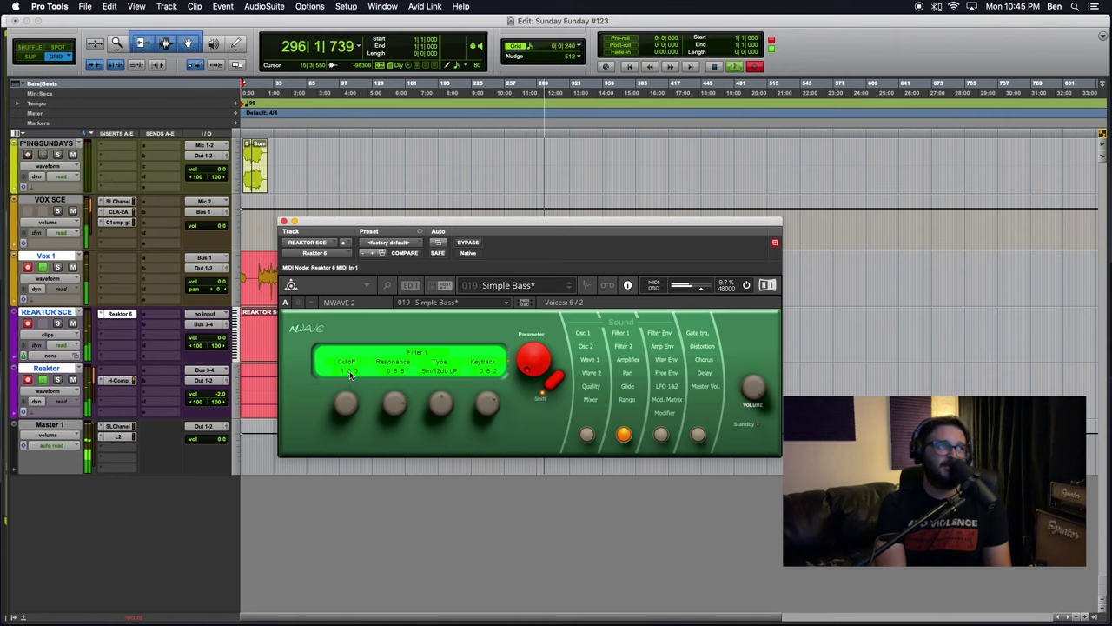
Reposition the Reaktor 6 window and advance through Mars Attack to the Bird Singing snapshot, raising the synth's volume on Bird Singing.
{"action": "left_click_drag", "start_coordinate": [550, 223], "coordinate": [591, 232]}
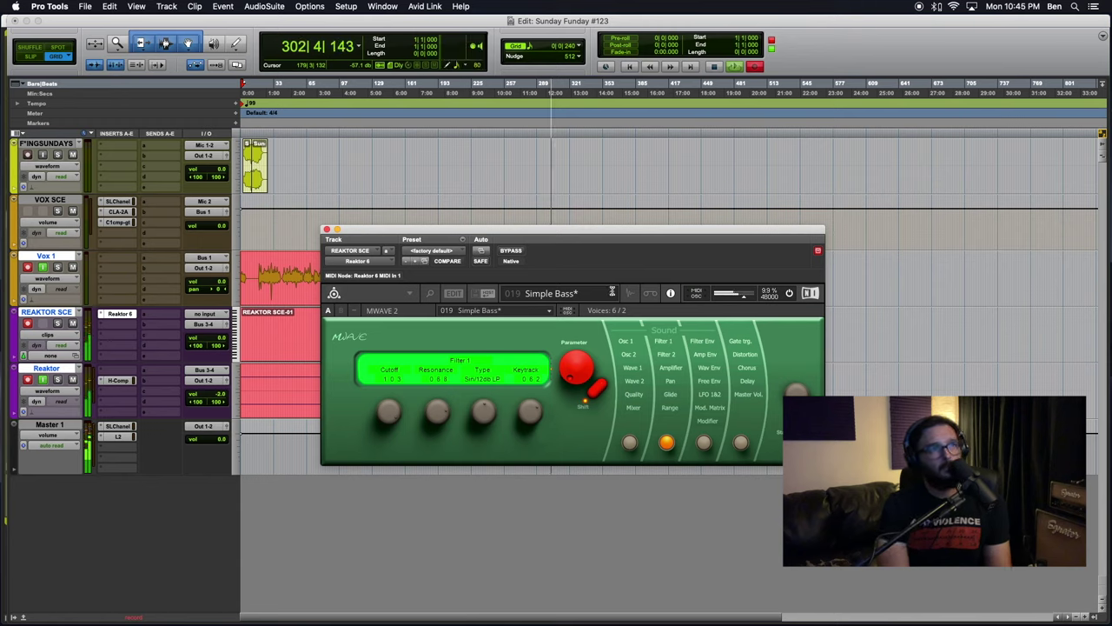
{"action": "left_click", "coordinate": [610, 295]}
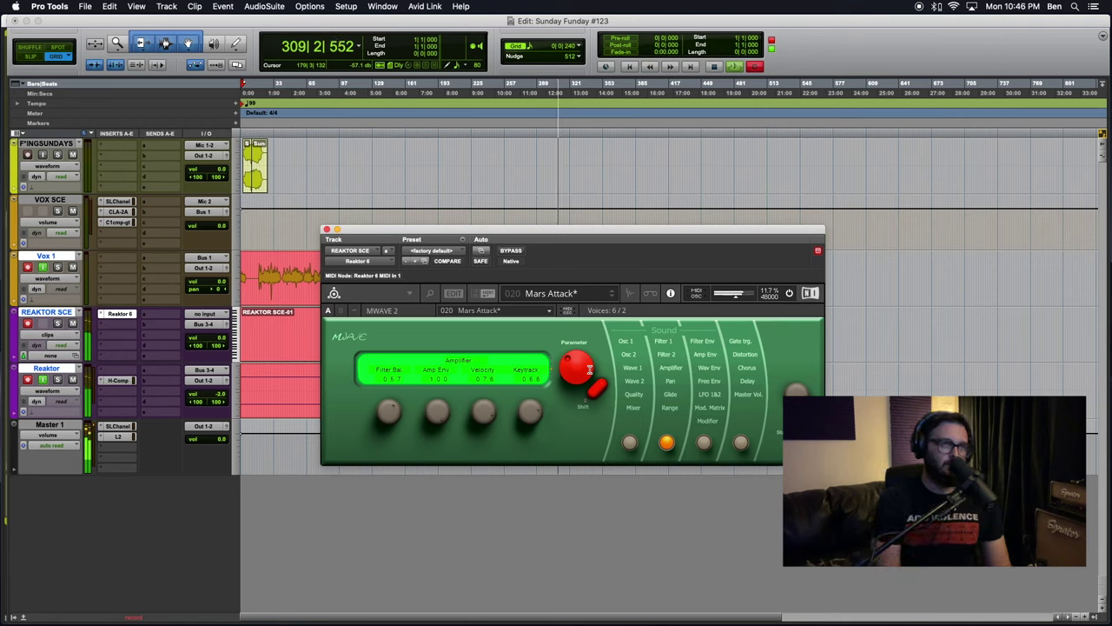
{"action": "left_click", "coordinate": [613, 295]}
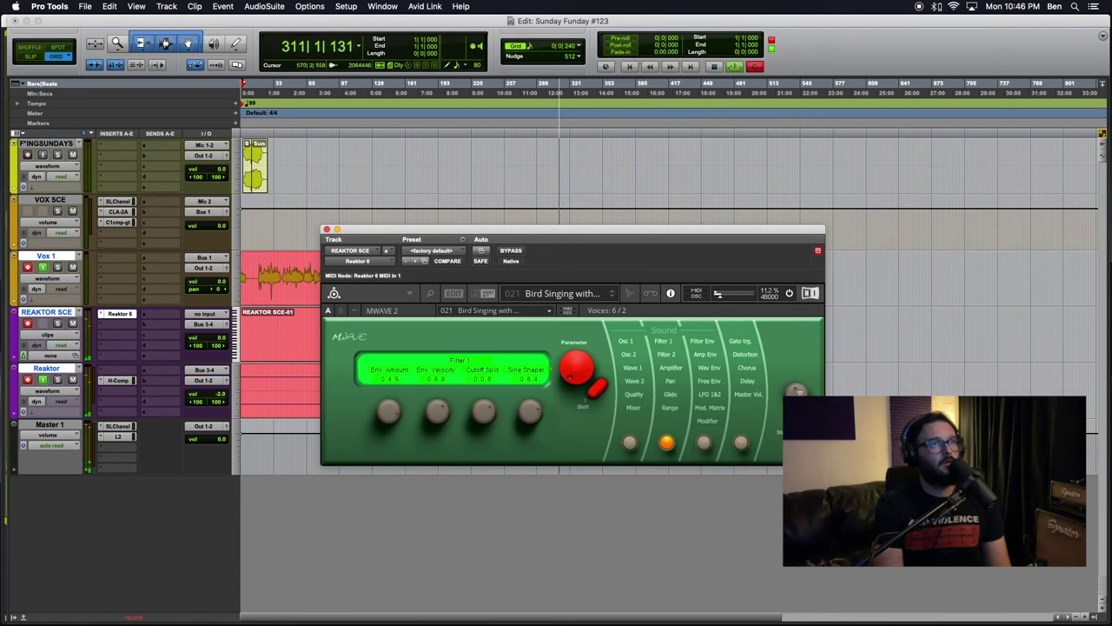
{"action": "left_click_drag", "start_coordinate": [799, 391], "coordinate": [795, 368]}
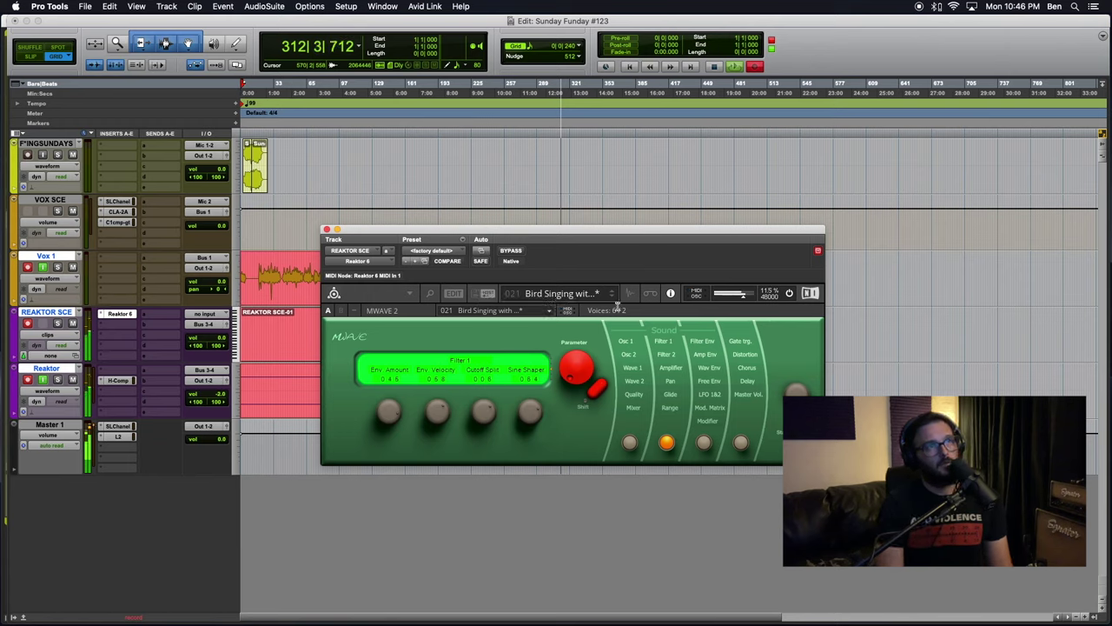
Load the Tone 2 snapshot at slot 22, raise the synth's volume, and advance to Standard Pad.
{"action": "left_click", "coordinate": [611, 295]}
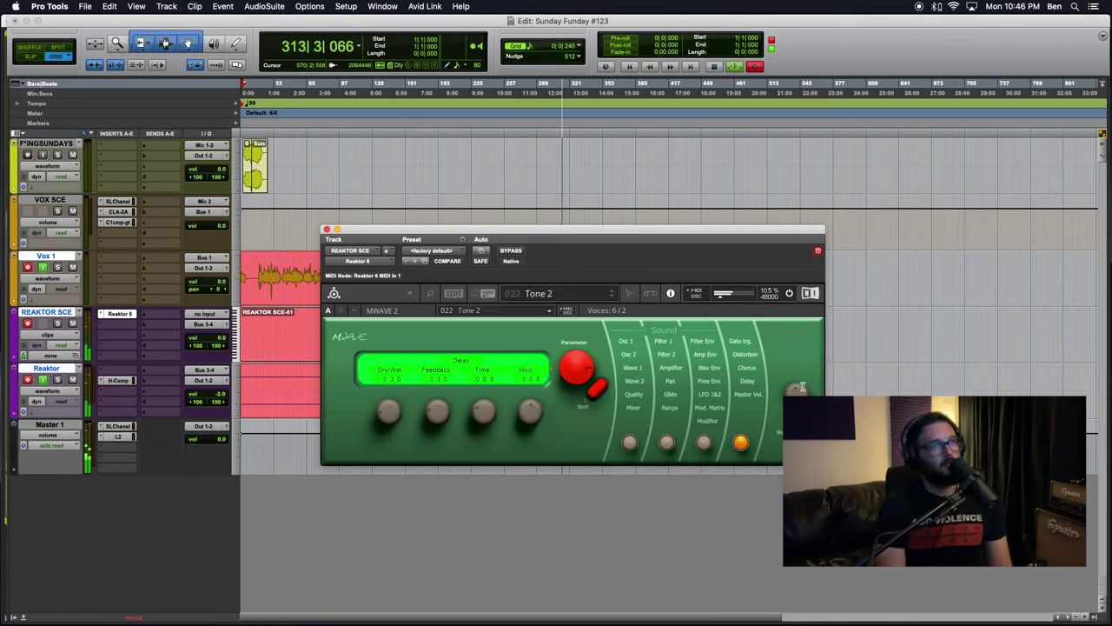
{"action": "left_click_drag", "start_coordinate": [801, 391], "coordinate": [798, 375]}
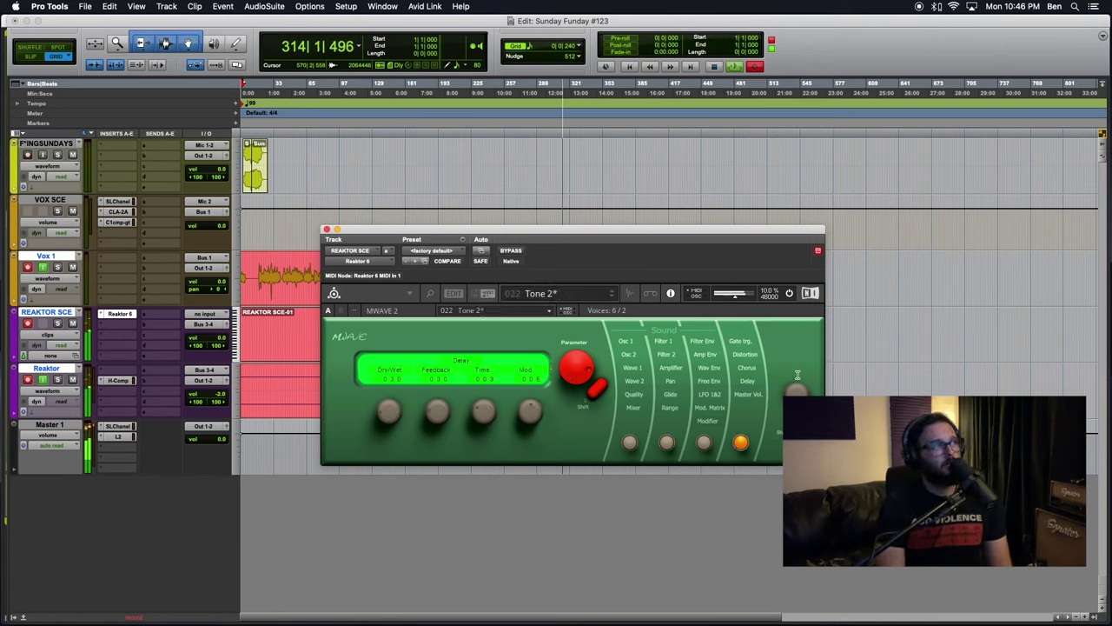
{"action": "left_click", "coordinate": [611, 295]}
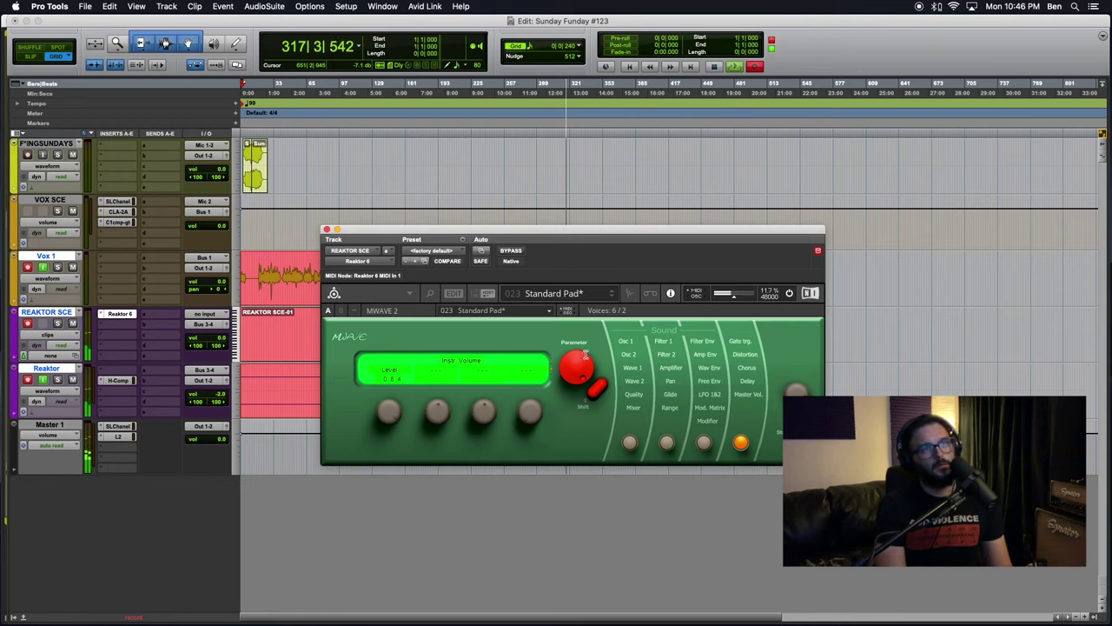
Load Apocalypse NOW! from the Bank 3 snapshot list, then advance to Glider and raise the synth's volume.
{"action": "left_click", "coordinate": [596, 300]}
{"action": "scroll", "coordinate": [600, 383], "scroll_direction": "down", "scroll_amount": 5}
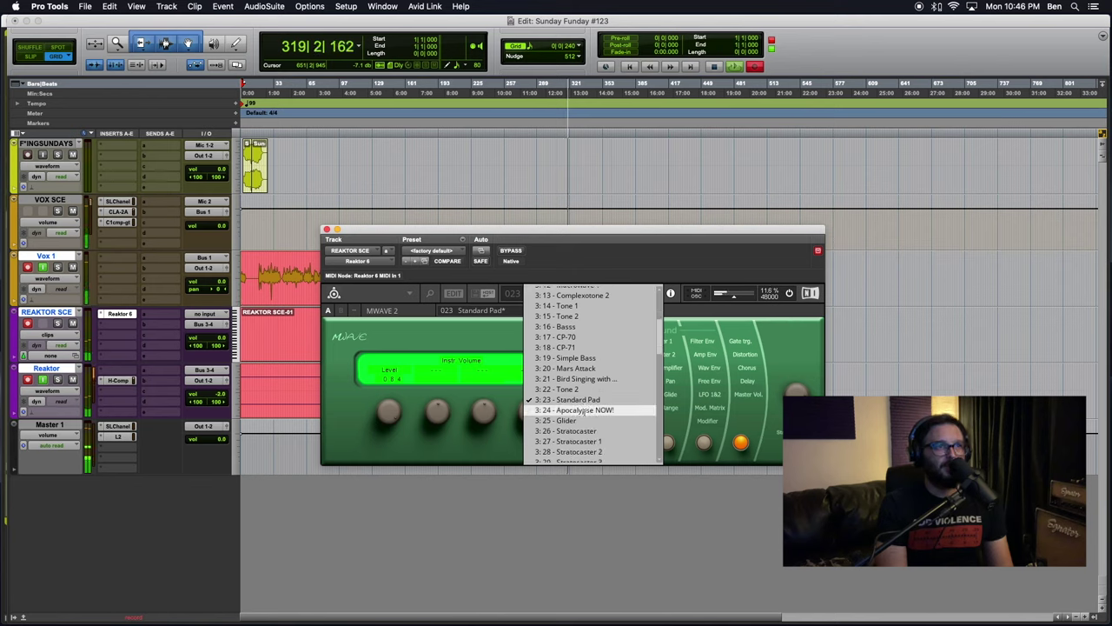
{"action": "left_click", "coordinate": [600, 409]}
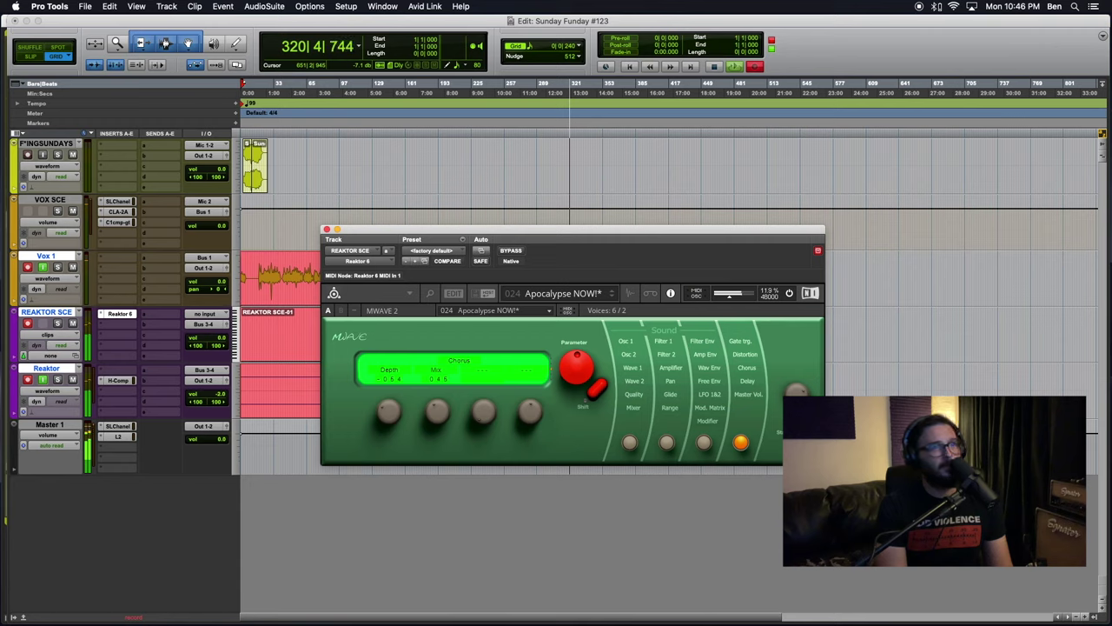
{"action": "left_click", "coordinate": [610, 295]}
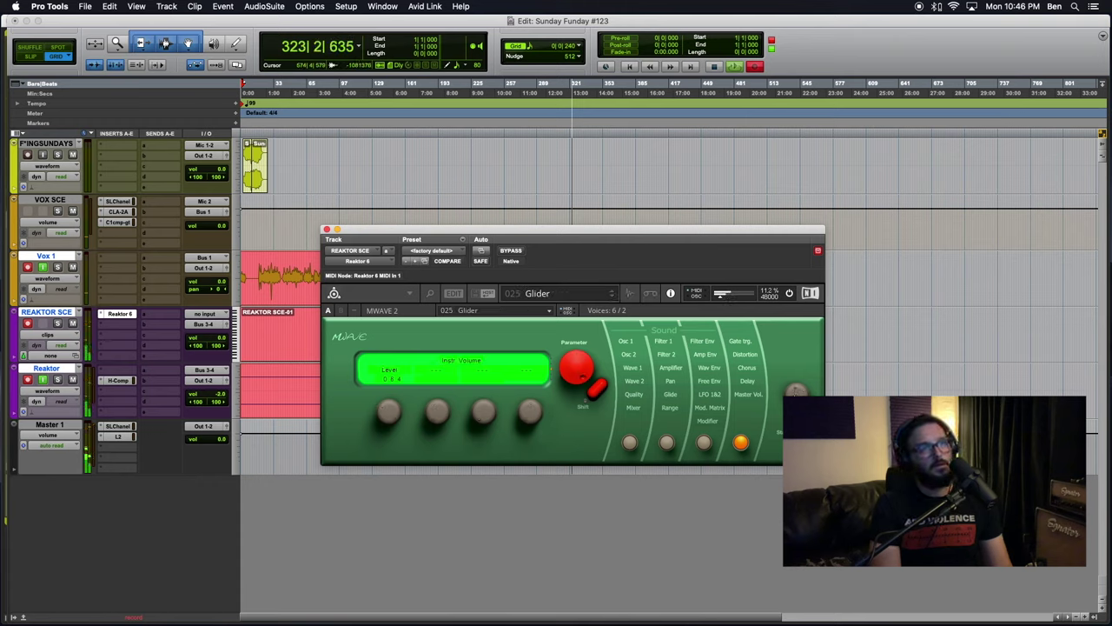
{"action": "left_click_drag", "start_coordinate": [795, 401], "coordinate": [795, 392]}
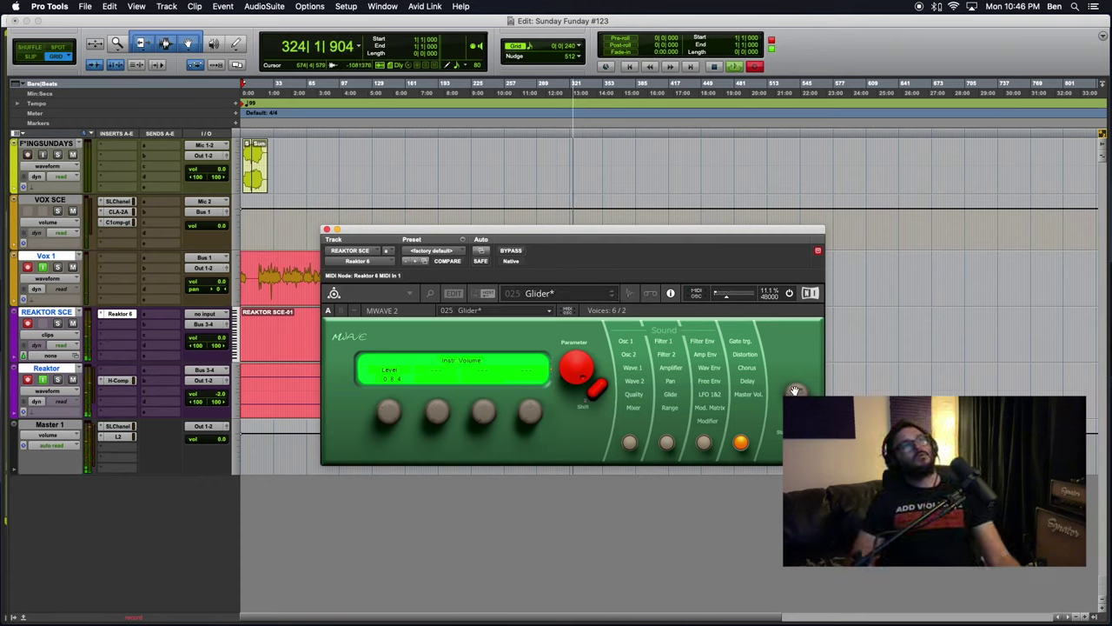